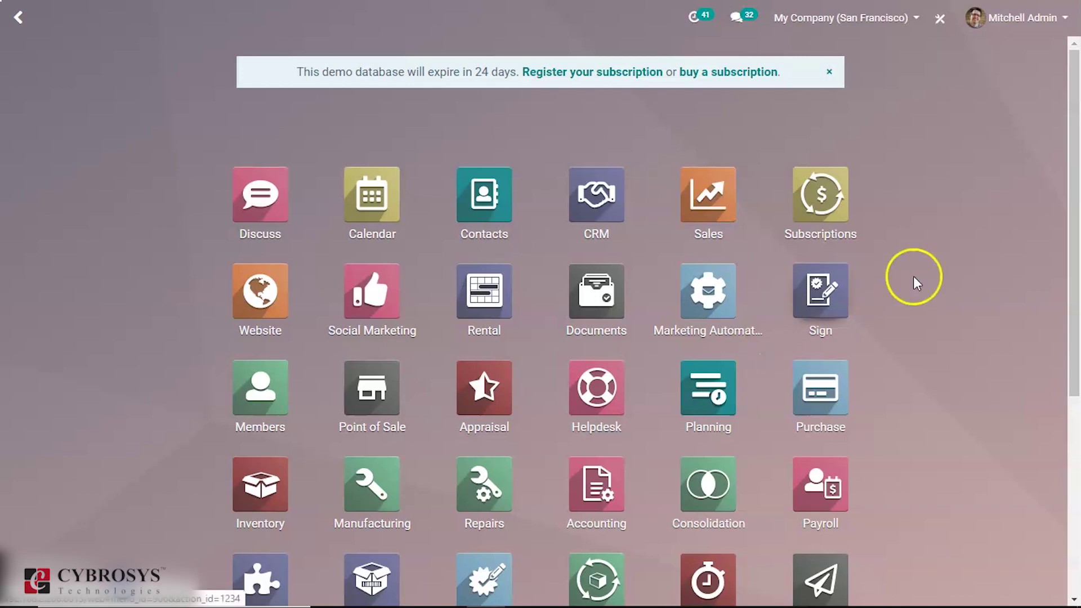
Step: Scroll the Odoo apps menu down to bring Inventory, Manufacturing, Quality and Maintenance into view
{"action": "left_click_drag", "start_coordinate": [1073, 205], "coordinate": [1064, 345]}
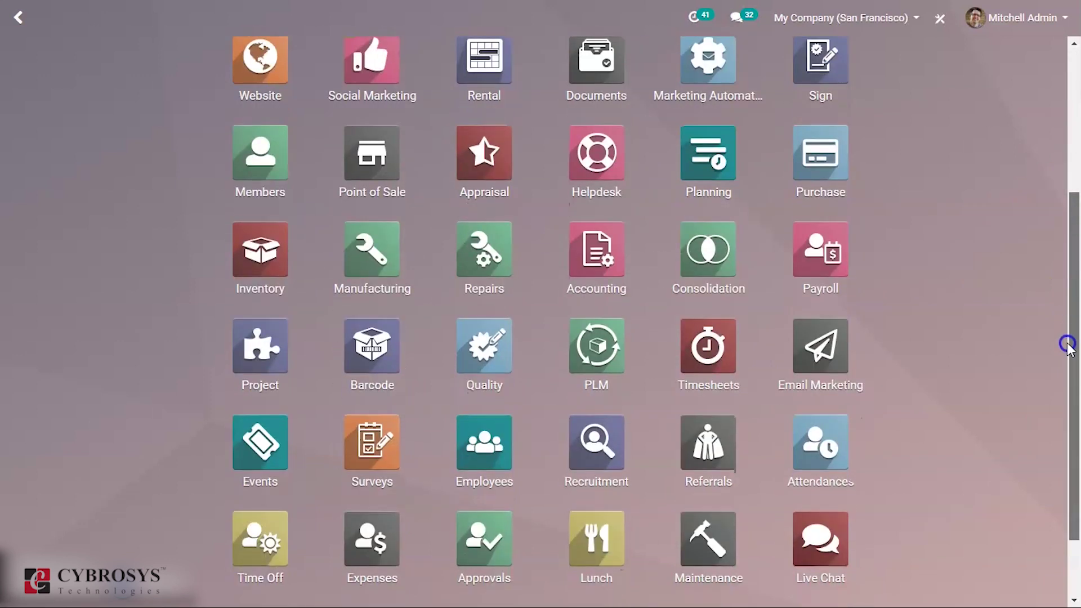
{"action": "left_click", "coordinate": [475, 353]}
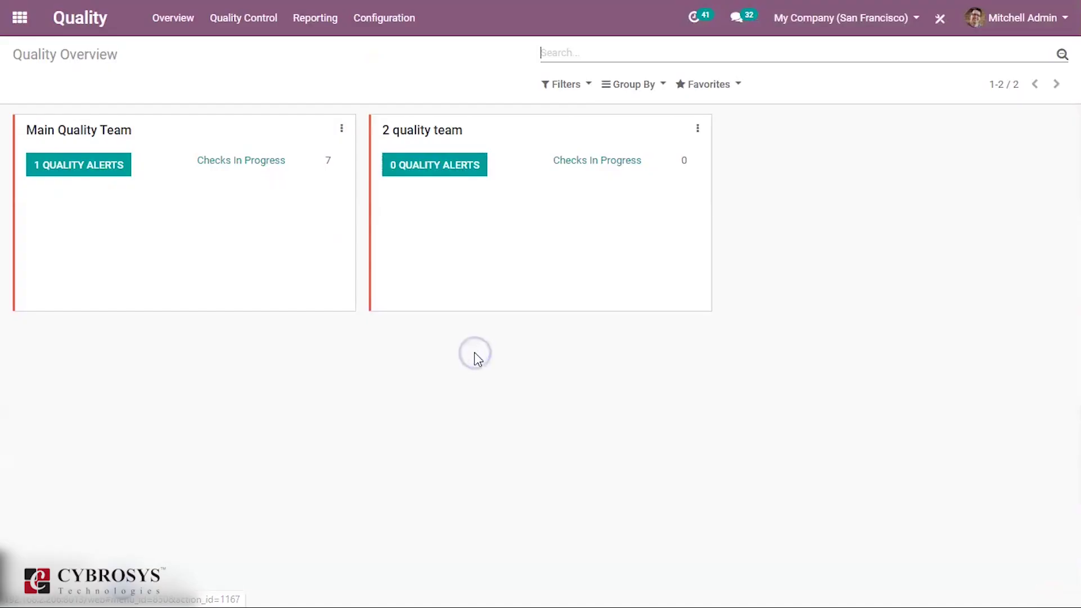
{"action": "left_click", "coordinate": [477, 416]}
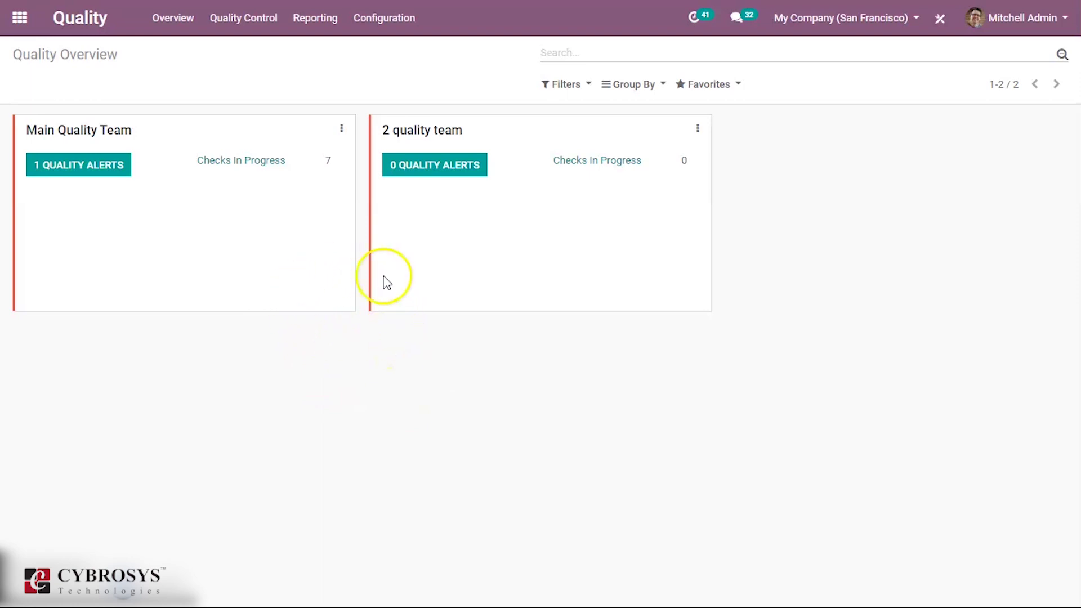
{"action": "left_click", "coordinate": [378, 27]}
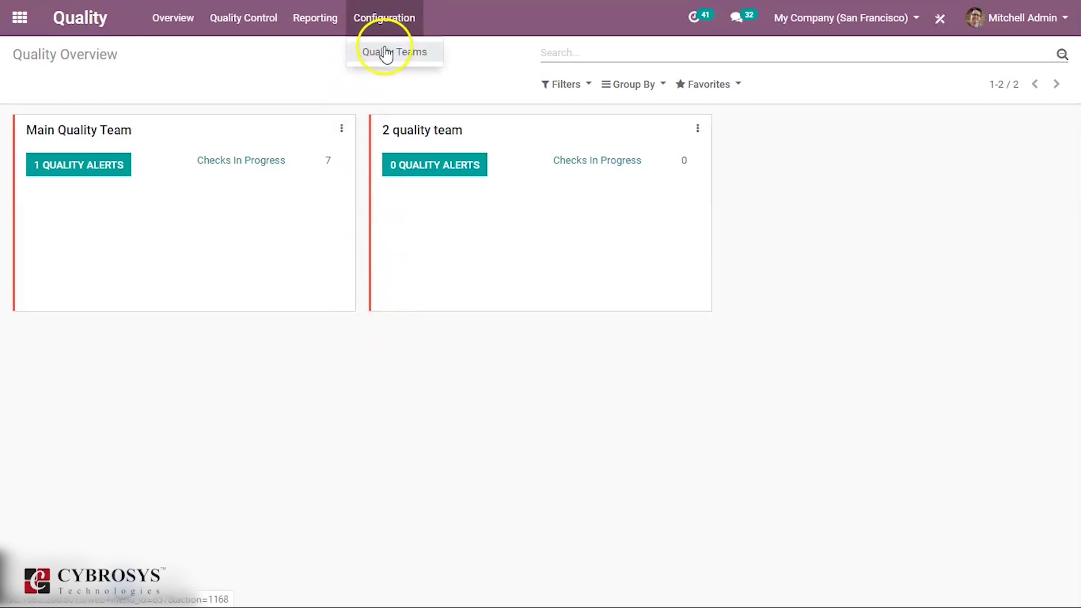
{"action": "left_click", "coordinate": [383, 51]}
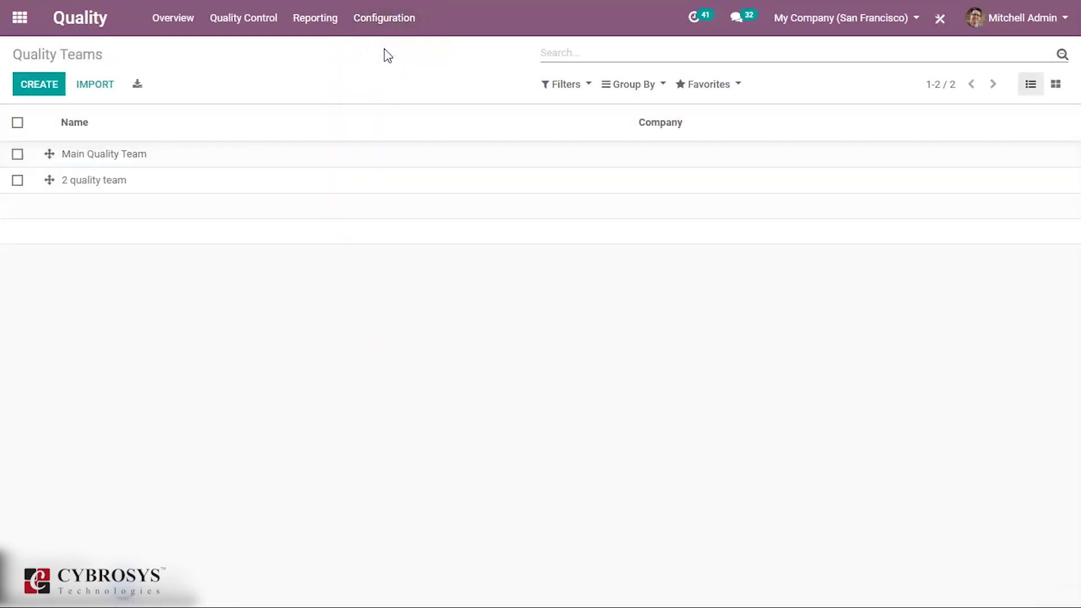
{"action": "left_click", "coordinate": [43, 86]}
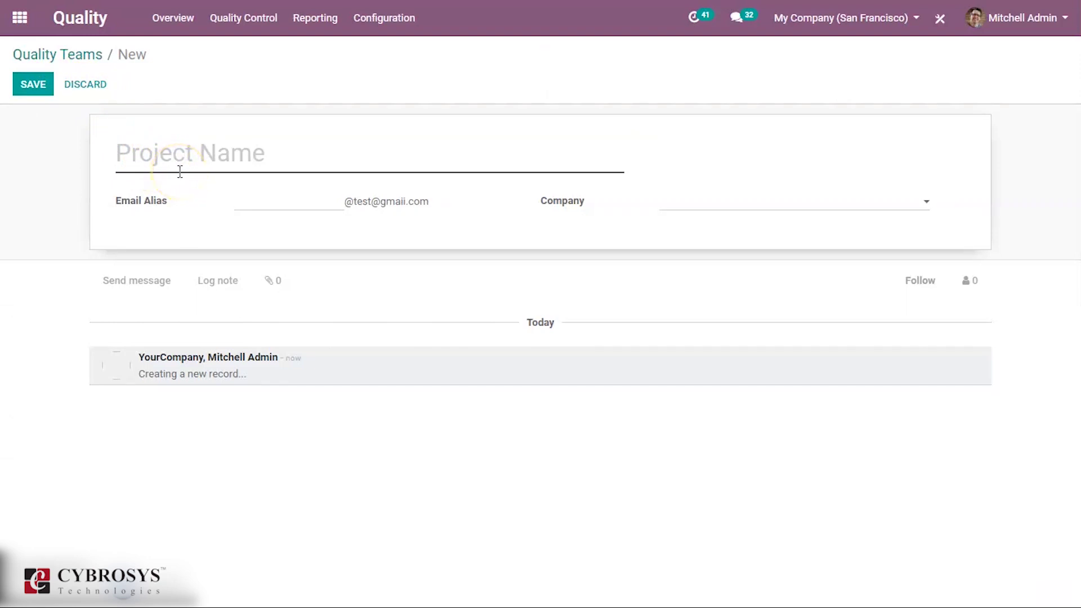
{"action": "left_click", "coordinate": [82, 56]}
{"action": "left_click", "coordinate": [85, 155]}
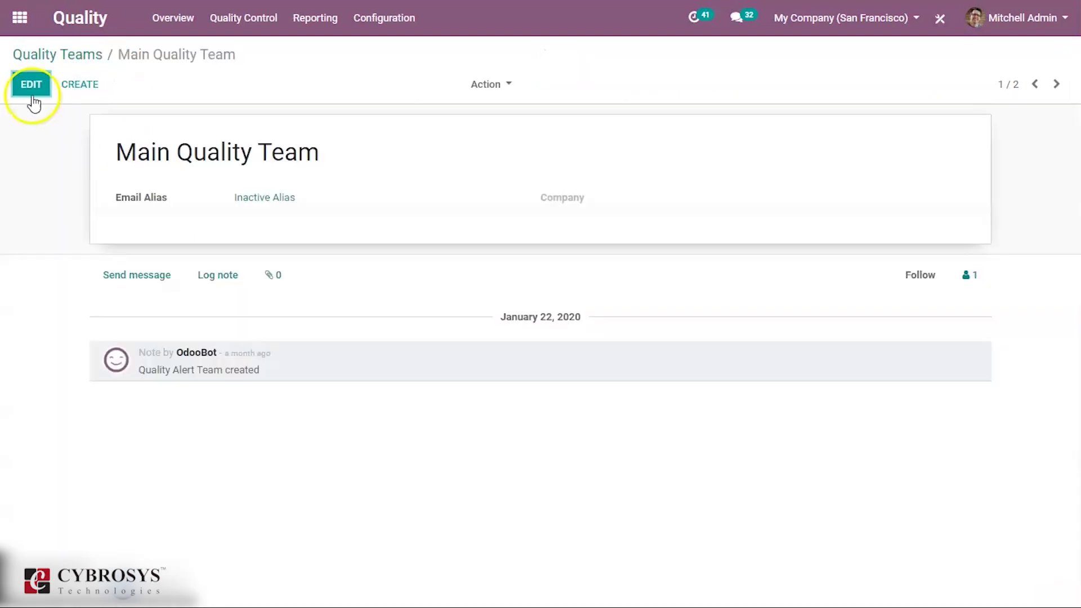
{"action": "left_click", "coordinate": [29, 88]}
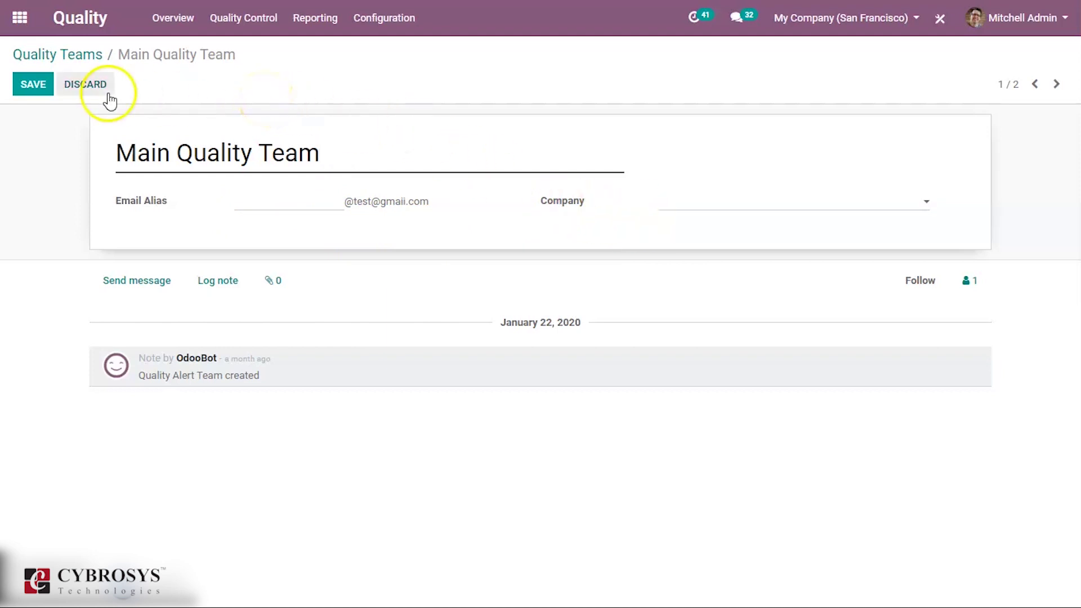
{"action": "left_click", "coordinate": [33, 87]}
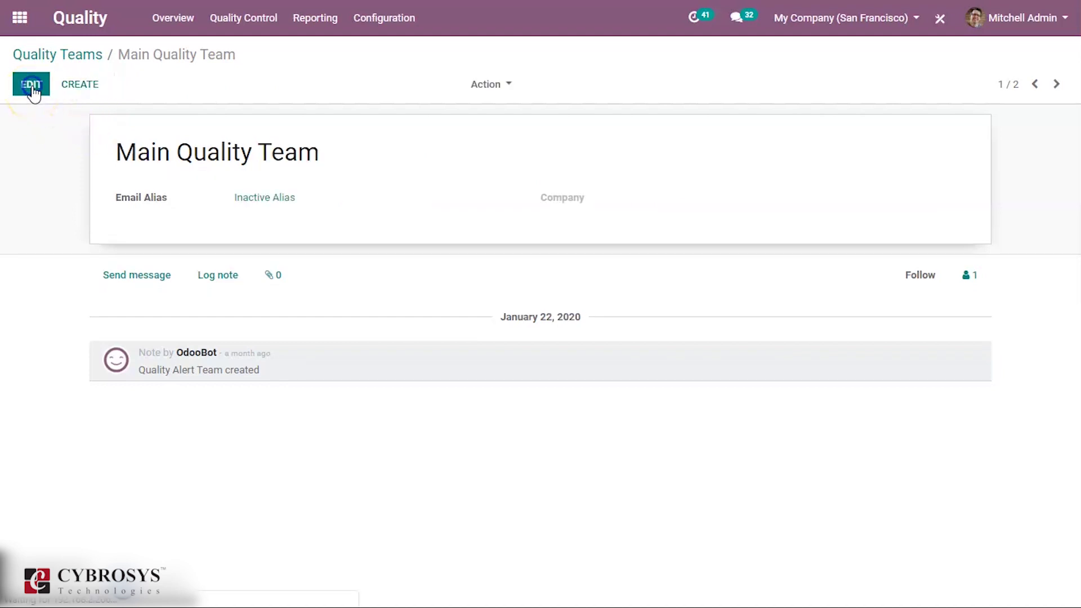
{"action": "left_click", "coordinate": [83, 61]}
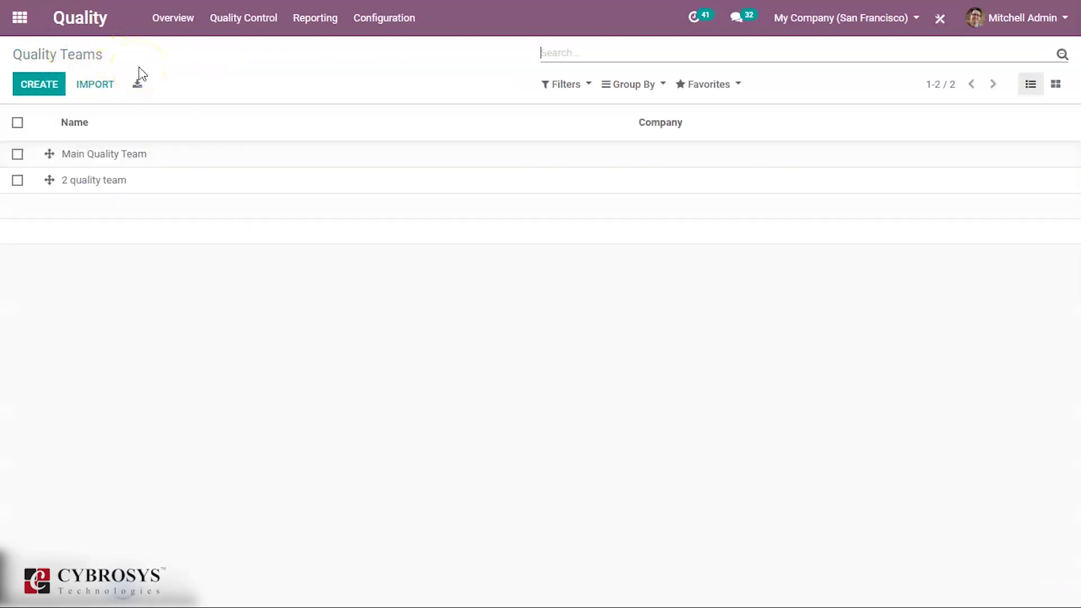
Step: Return to the quality overview and show the Control Points list, grouped by product
{"action": "left_click", "coordinate": [168, 23]}
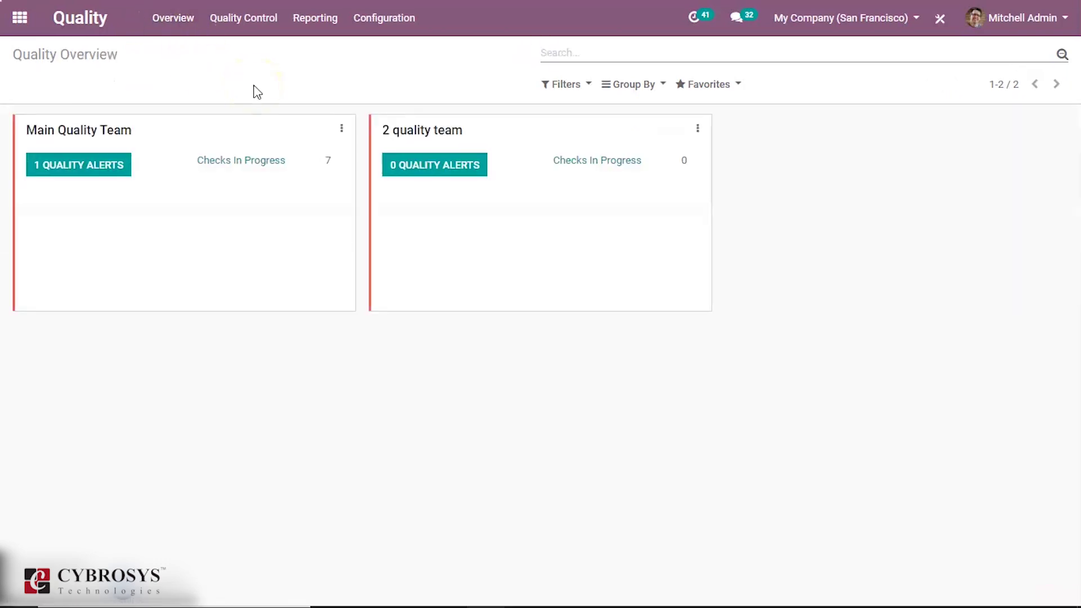
{"action": "left_click", "coordinate": [241, 27]}
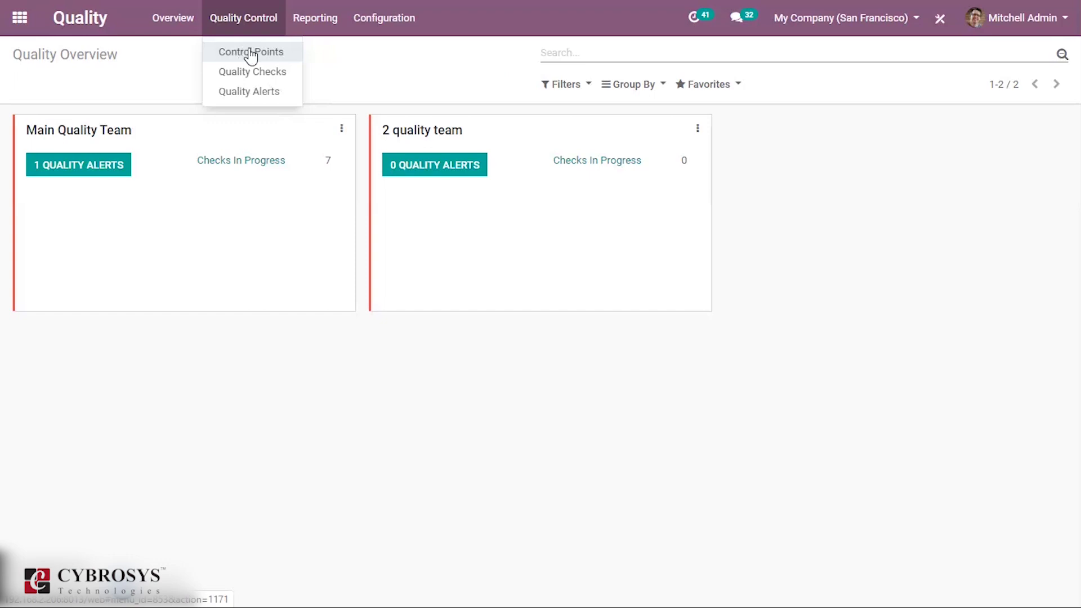
{"action": "left_click", "coordinate": [251, 55]}
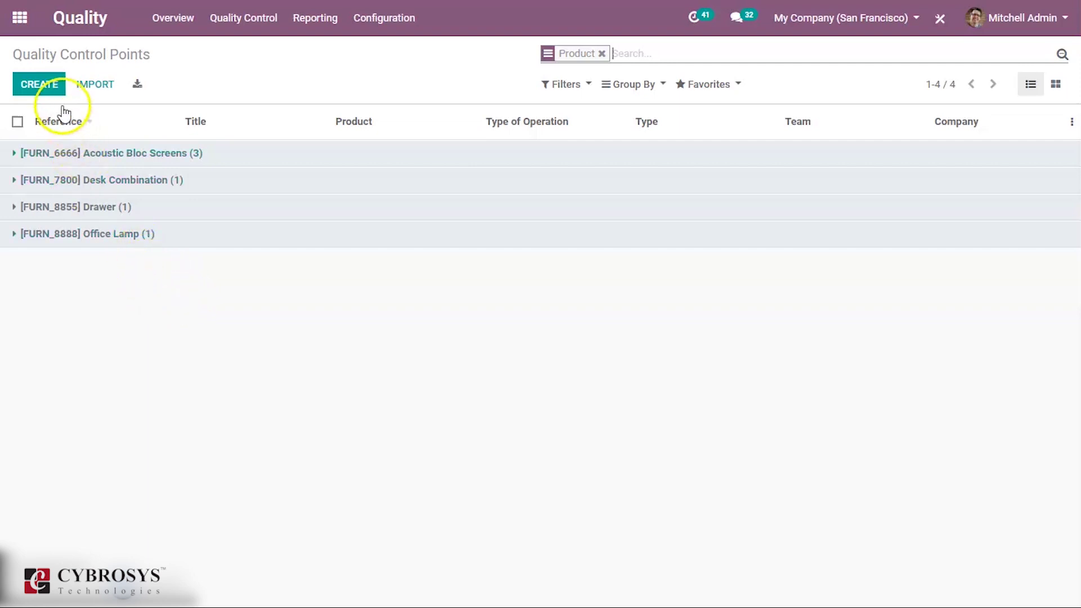
Step: Start a new control point for product Acoustic Bloc Screens on operation My Company 1: Receipts
{"action": "left_click", "coordinate": [47, 89]}
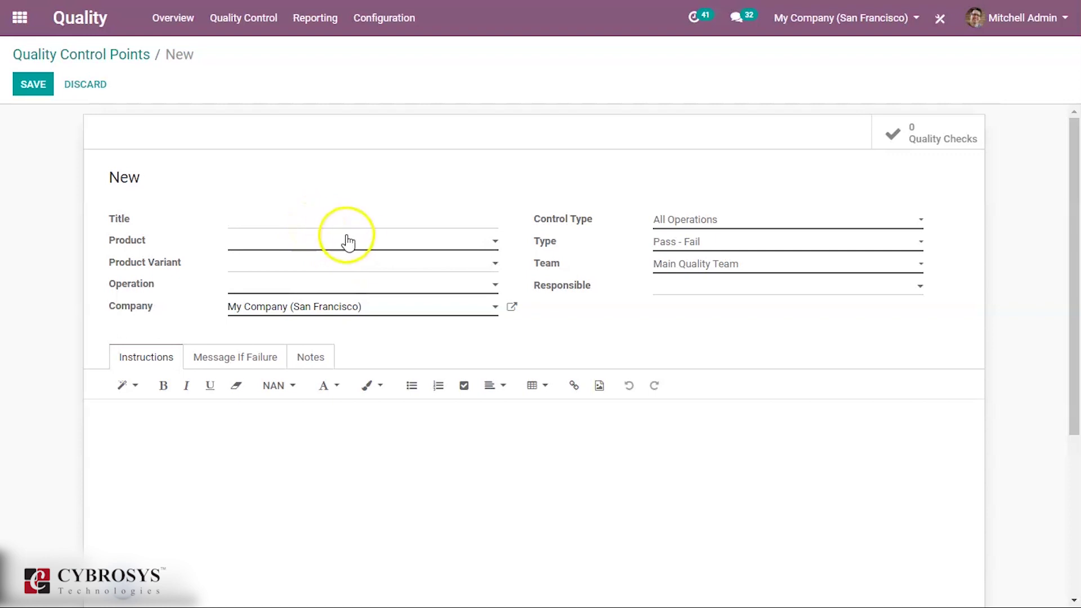
{"action": "left_click", "coordinate": [391, 249]}
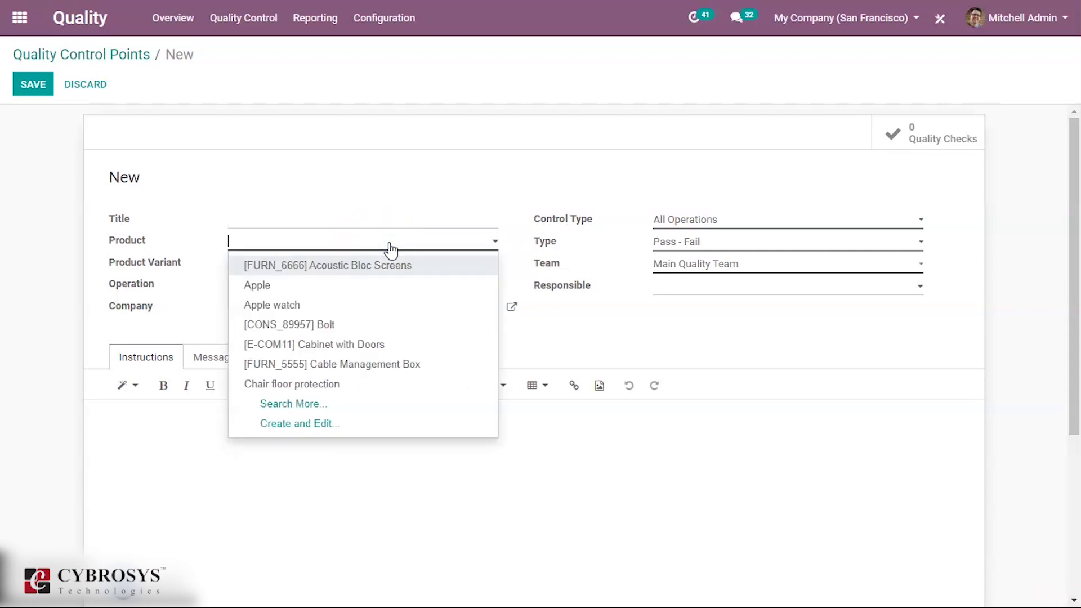
{"action": "left_click", "coordinate": [391, 270]}
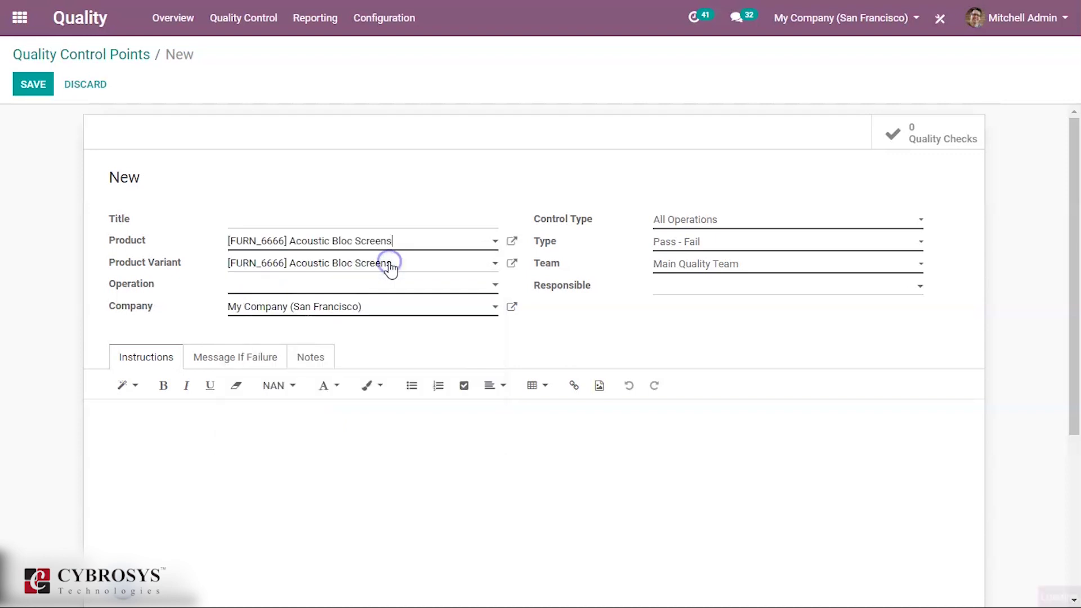
{"action": "left_click", "coordinate": [394, 292]}
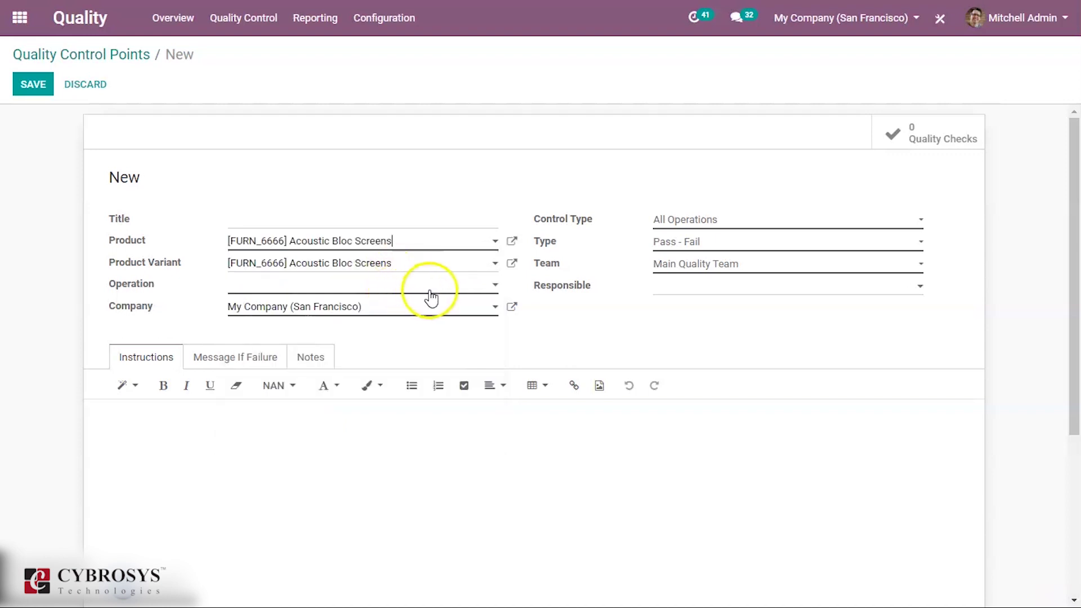
{"action": "left_click", "coordinate": [472, 297]}
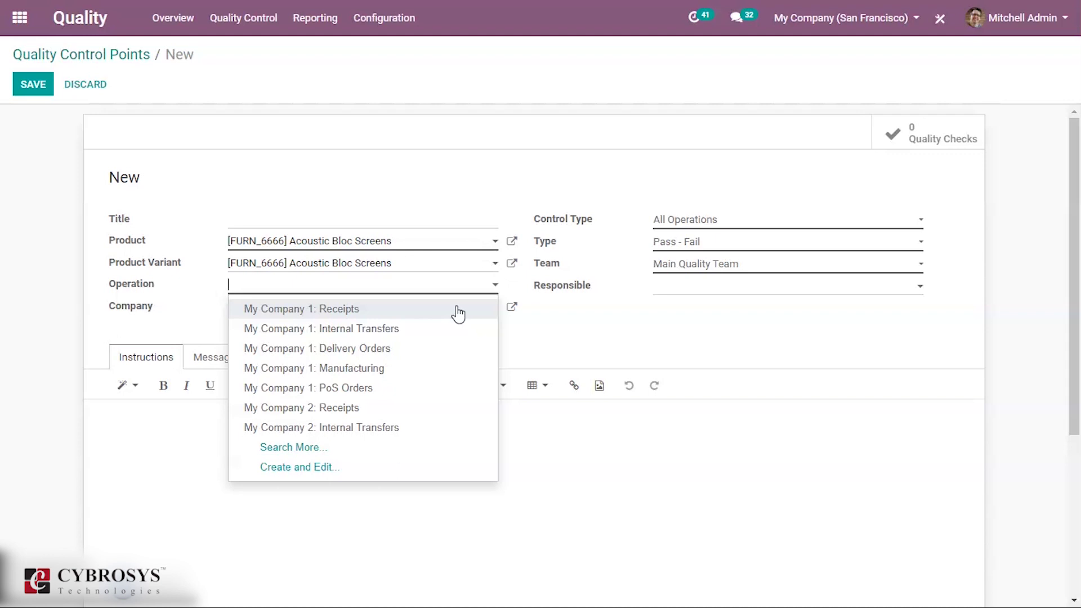
{"action": "left_click", "coordinate": [459, 313]}
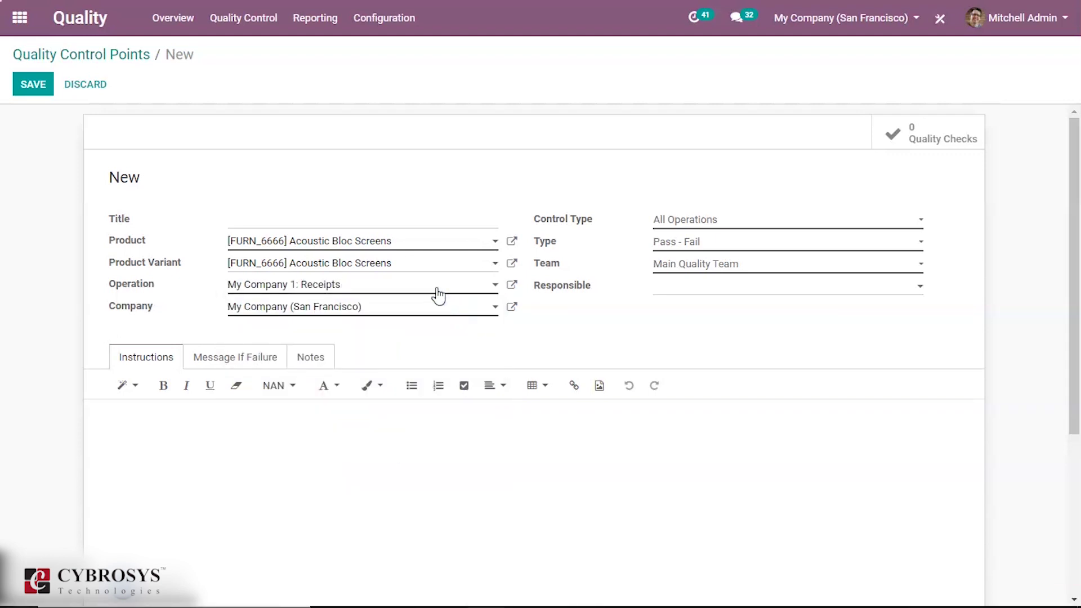
{"action": "left_click", "coordinate": [438, 290]}
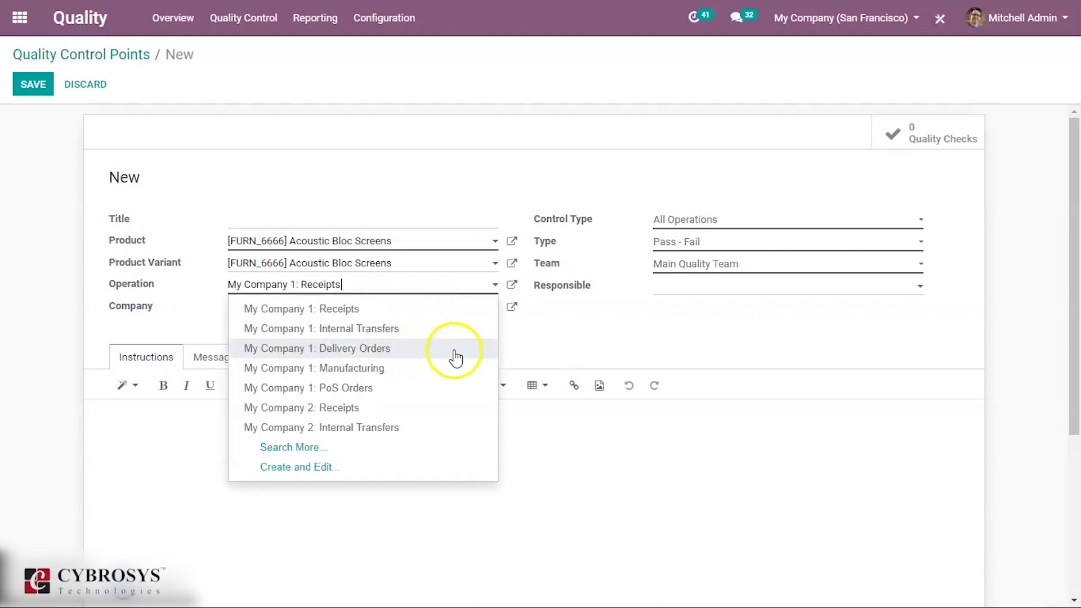
{"action": "left_click", "coordinate": [544, 338]}
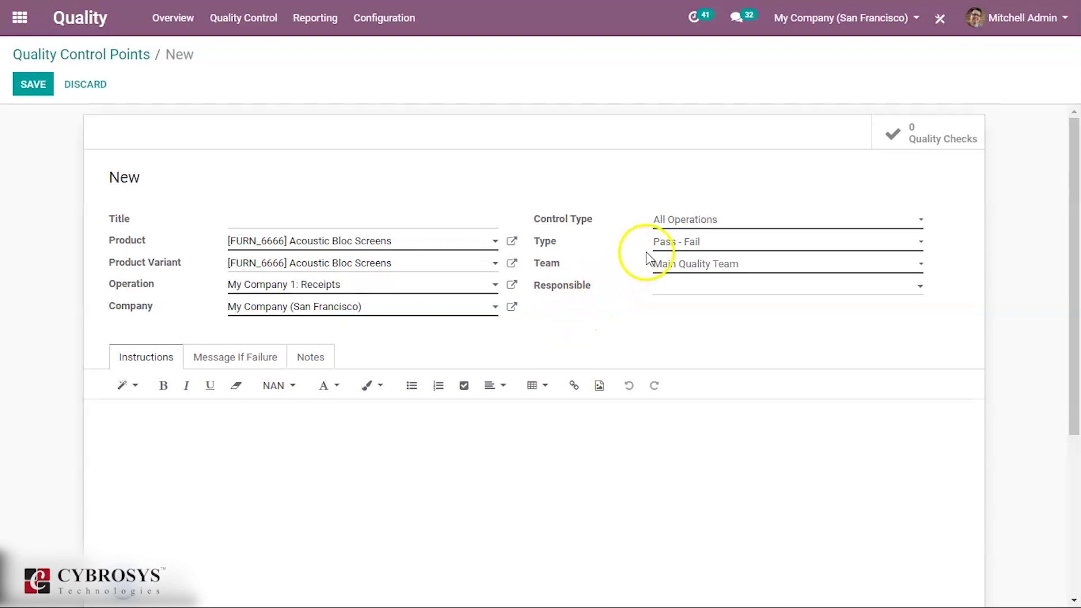
Step: Try the All Operations and Randomly control types on the new control point
{"action": "left_click", "coordinate": [728, 219]}
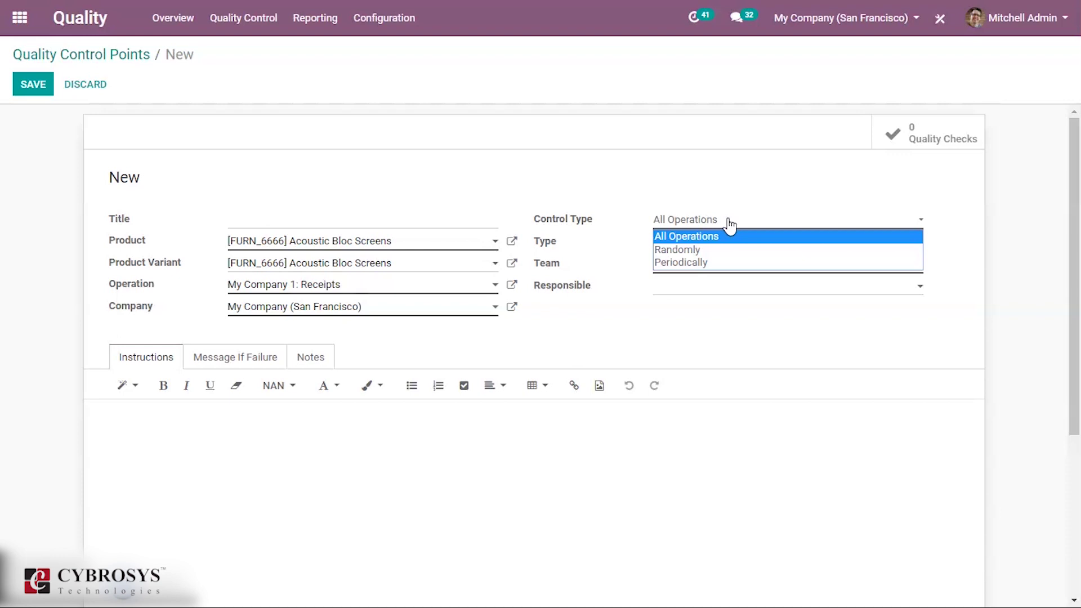
{"action": "left_click", "coordinate": [734, 235]}
{"action": "left_click", "coordinate": [848, 232]}
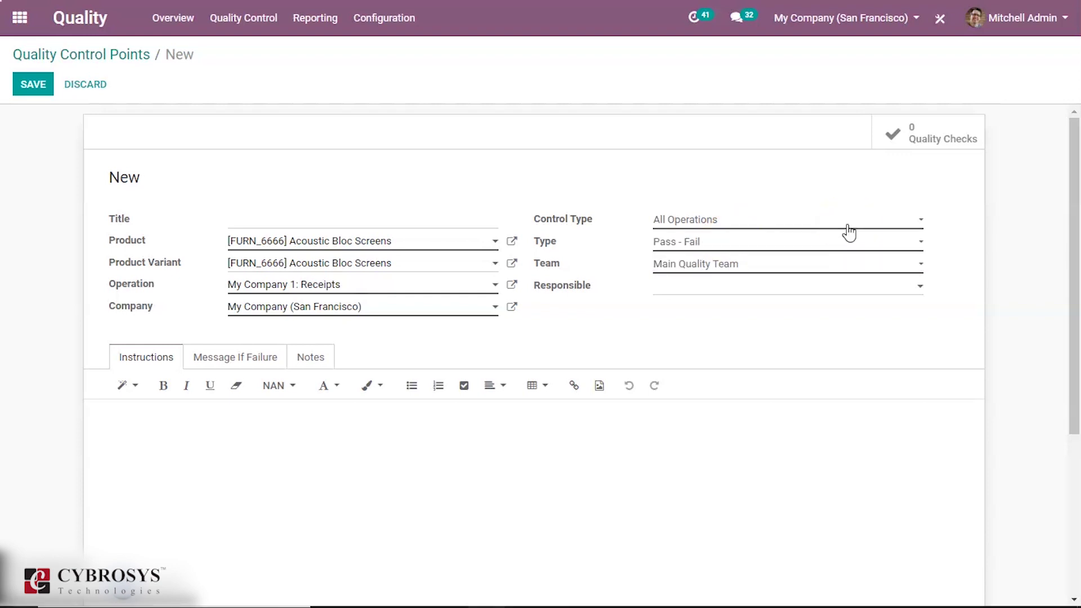
{"action": "left_click", "coordinate": [848, 231]}
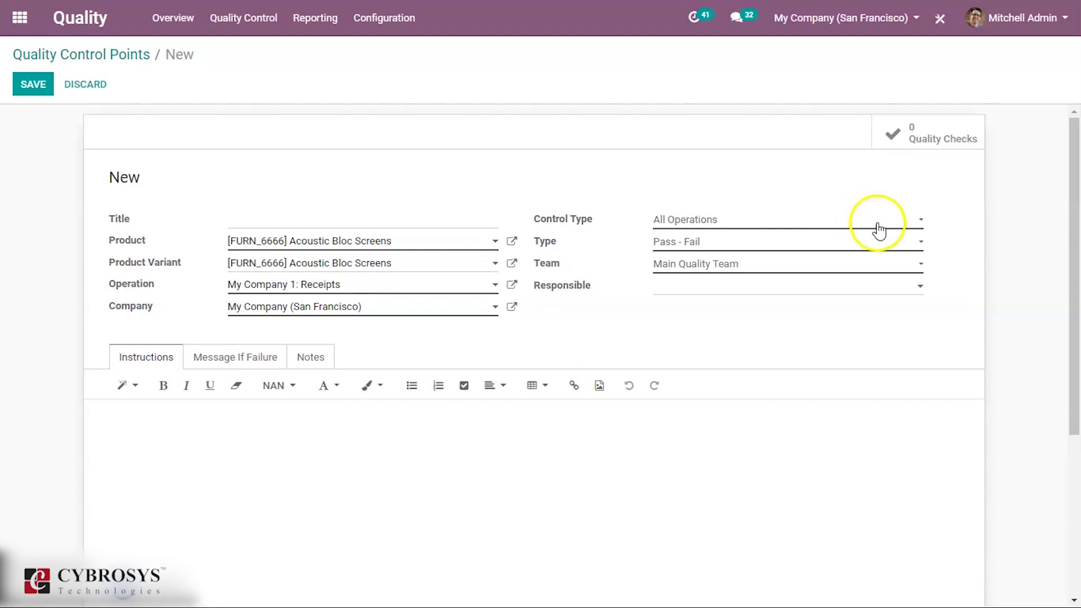
{"action": "left_click", "coordinate": [897, 227]}
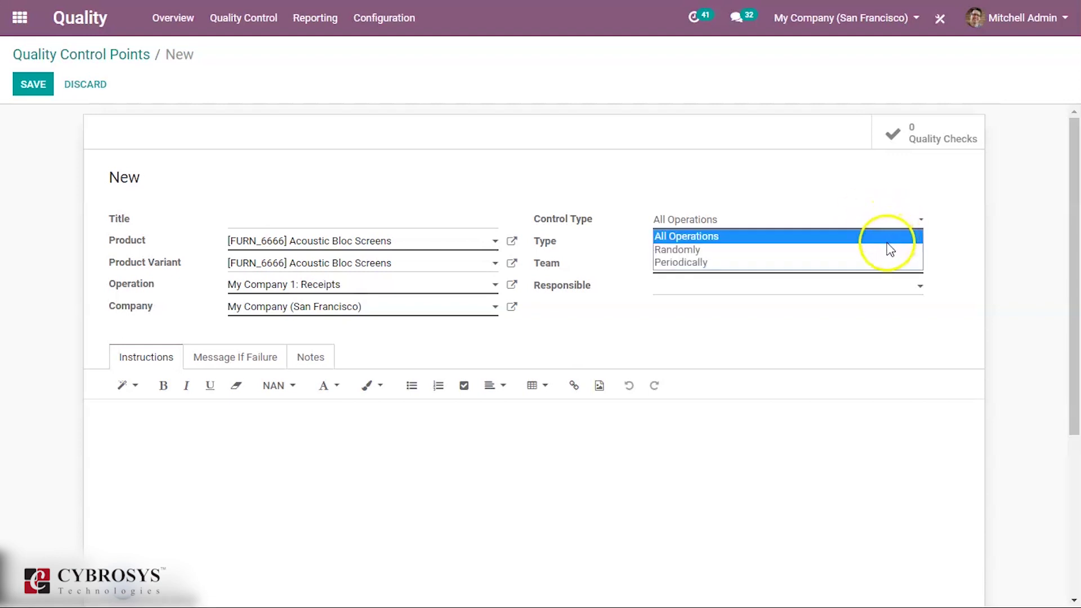
{"action": "left_click", "coordinate": [888, 249]}
{"action": "left_click", "coordinate": [872, 257]}
{"action": "left_click", "coordinate": [866, 259]}
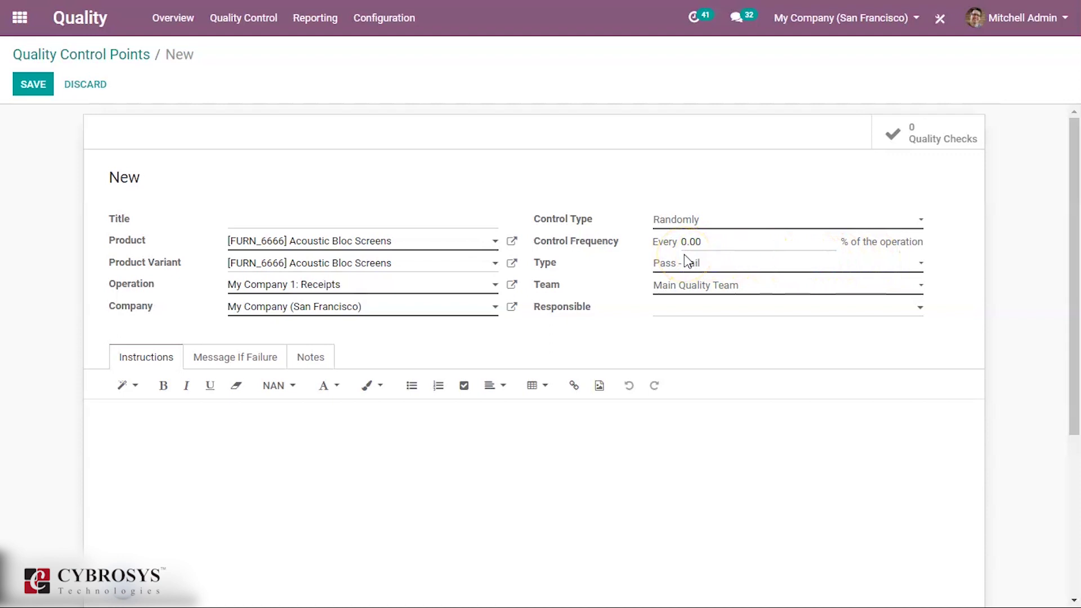
{"action": "left_click", "coordinate": [769, 229]}
{"action": "left_click", "coordinate": [856, 232]}
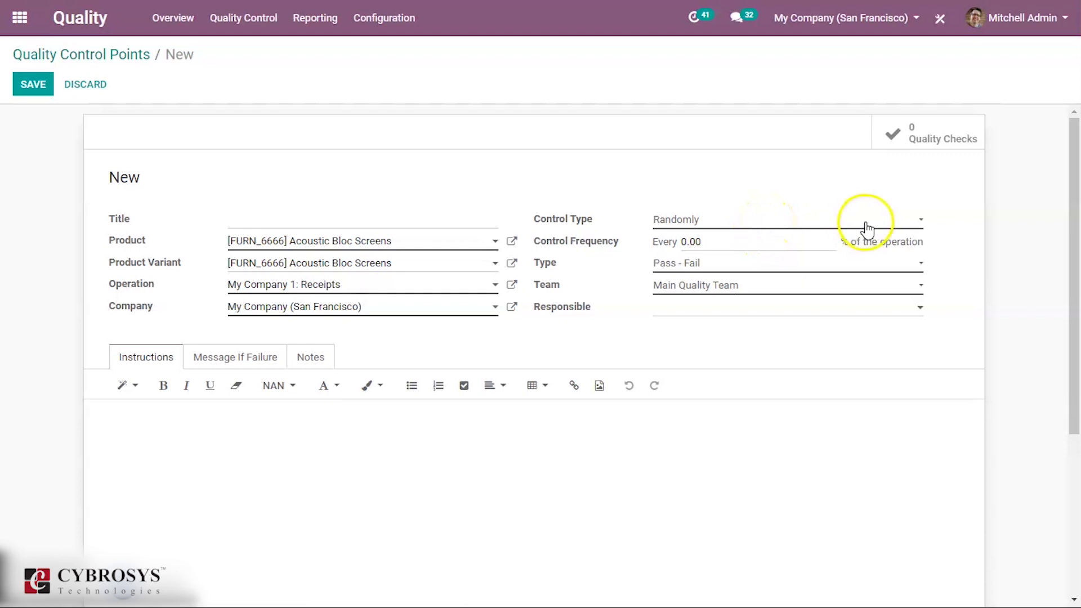
Step: Switch the control type to Periodically with Days, then back to All Operations
{"action": "left_click", "coordinate": [906, 228]}
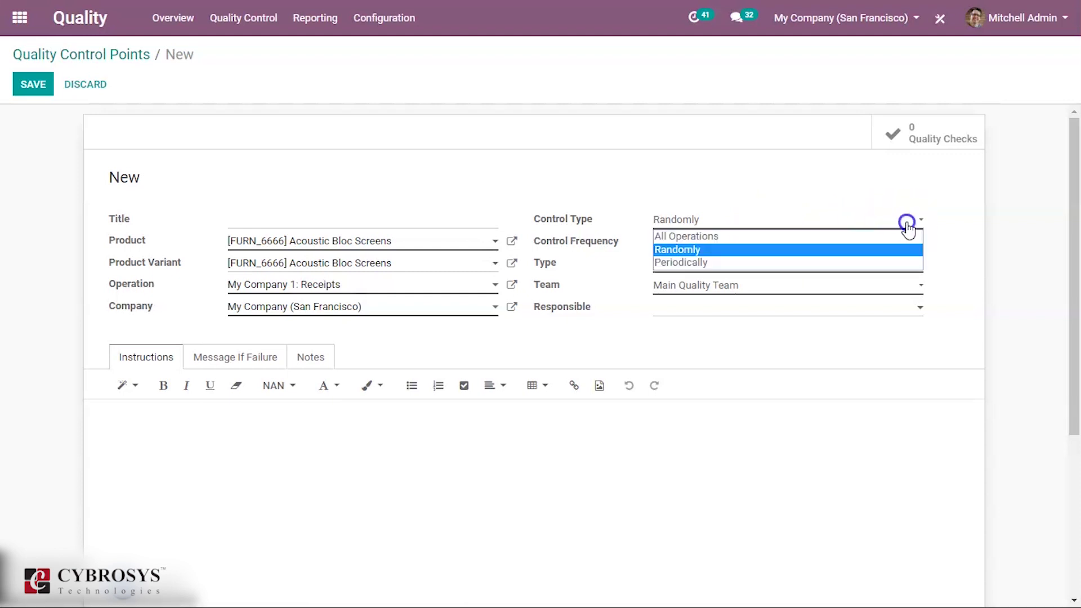
{"action": "left_click", "coordinate": [887, 262]}
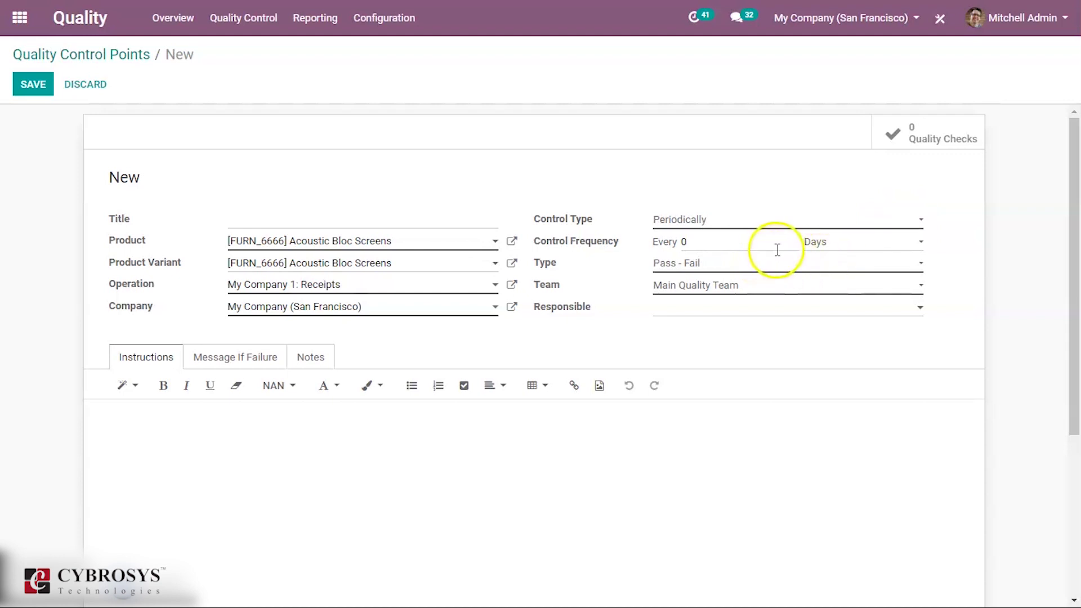
{"action": "left_click", "coordinate": [852, 248]}
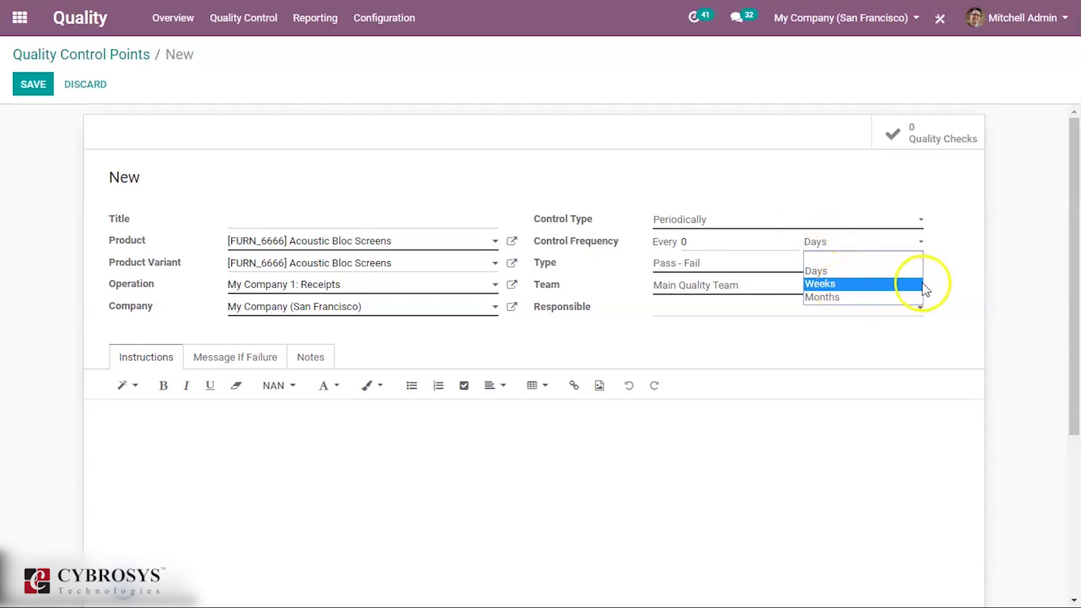
{"action": "left_click", "coordinate": [952, 284]}
{"action": "left_click", "coordinate": [919, 226]}
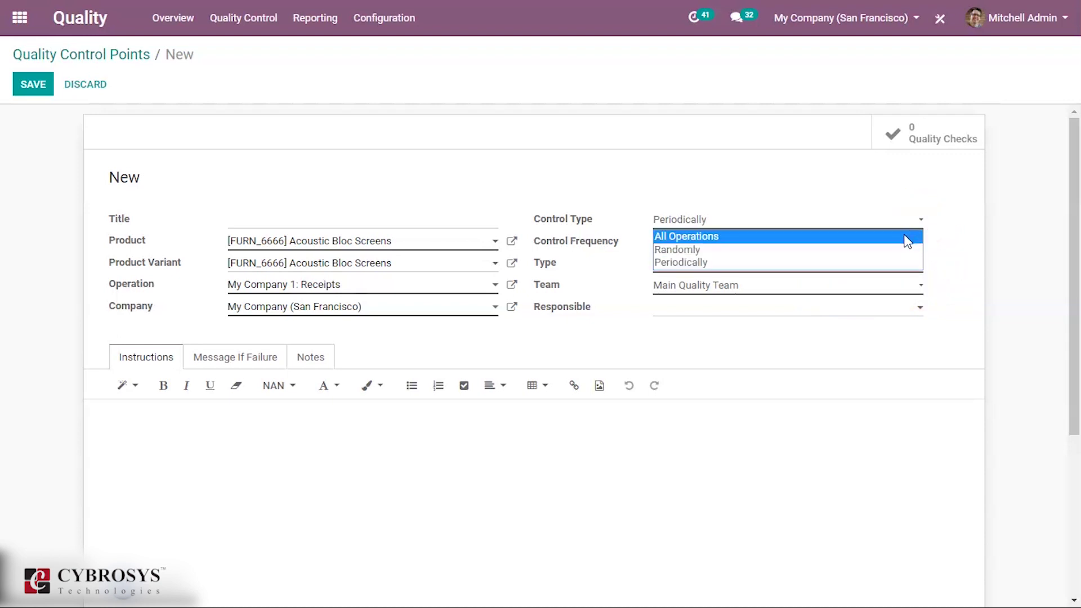
{"action": "left_click", "coordinate": [907, 236]}
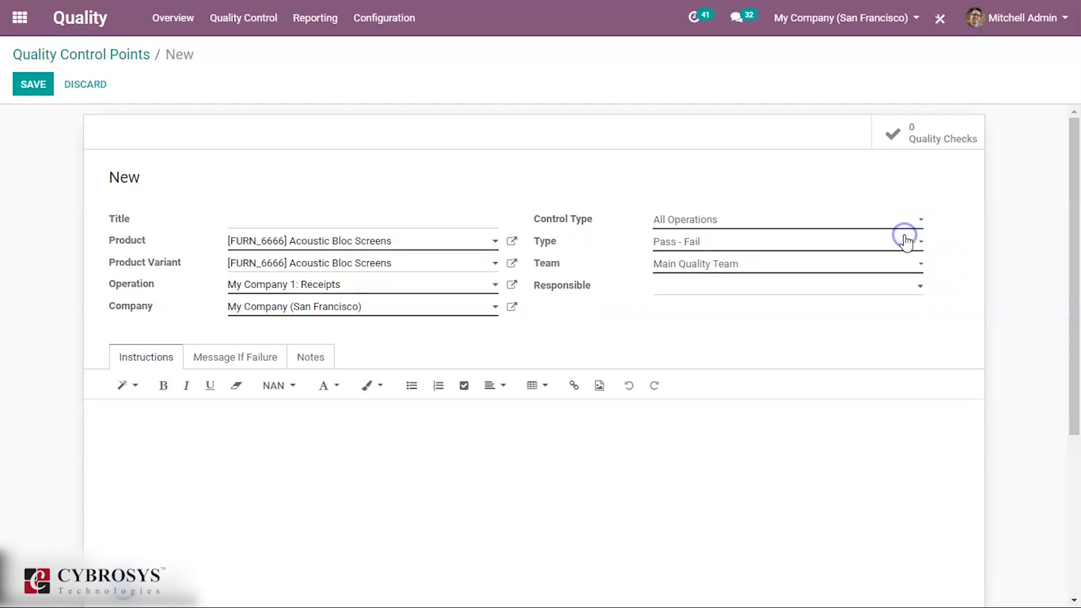
Step: Set the check type to Pass - Fail, review the failure message, and save as QCP00025
{"action": "left_click", "coordinate": [832, 250]}
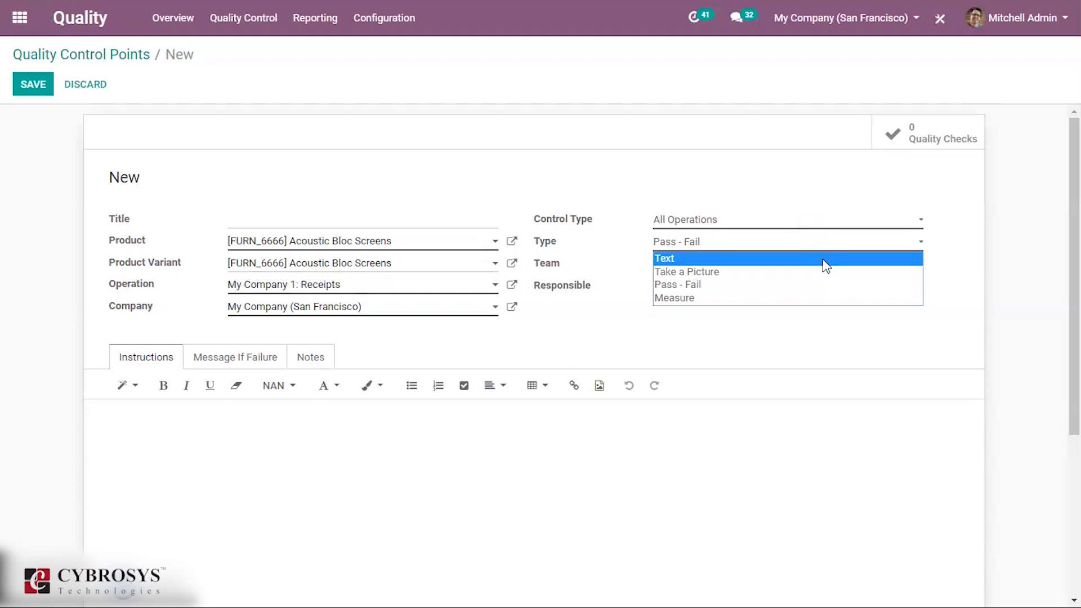
{"action": "left_click", "coordinate": [813, 285]}
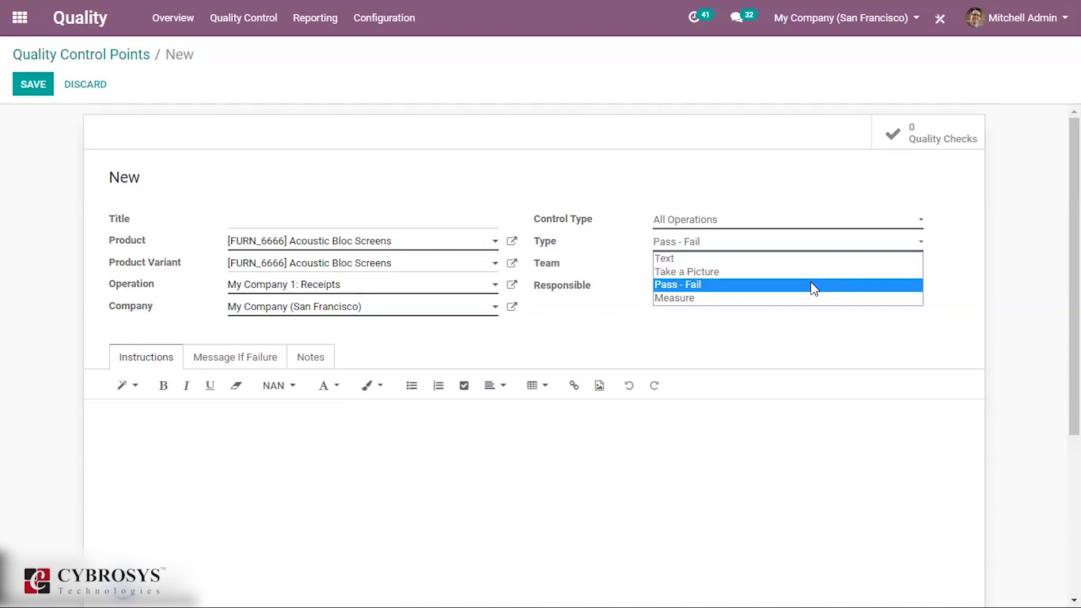
{"action": "left_click", "coordinate": [813, 288]}
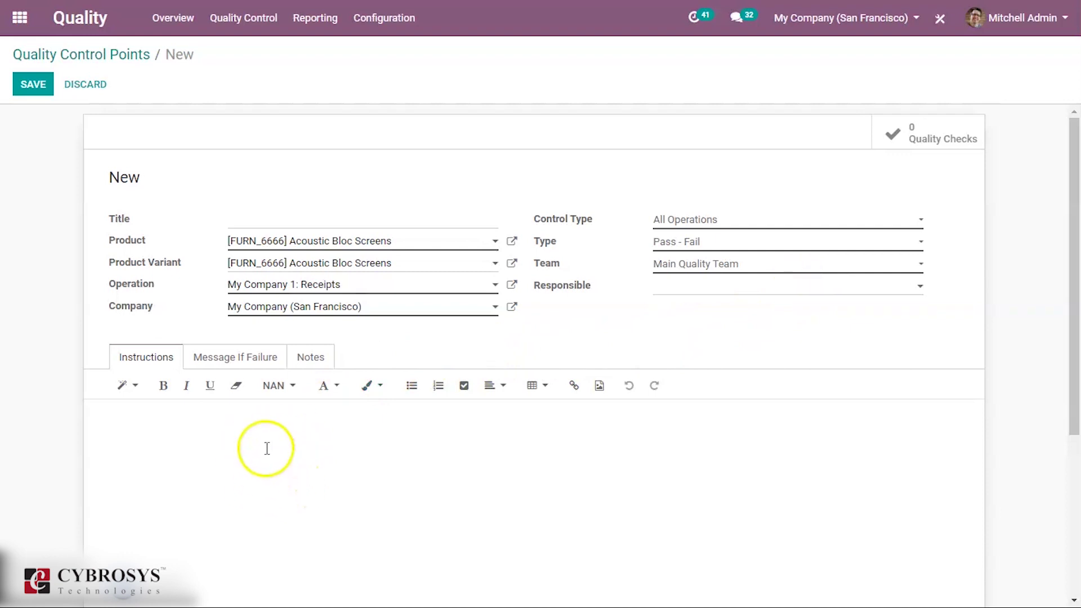
{"action": "left_click", "coordinate": [230, 360]}
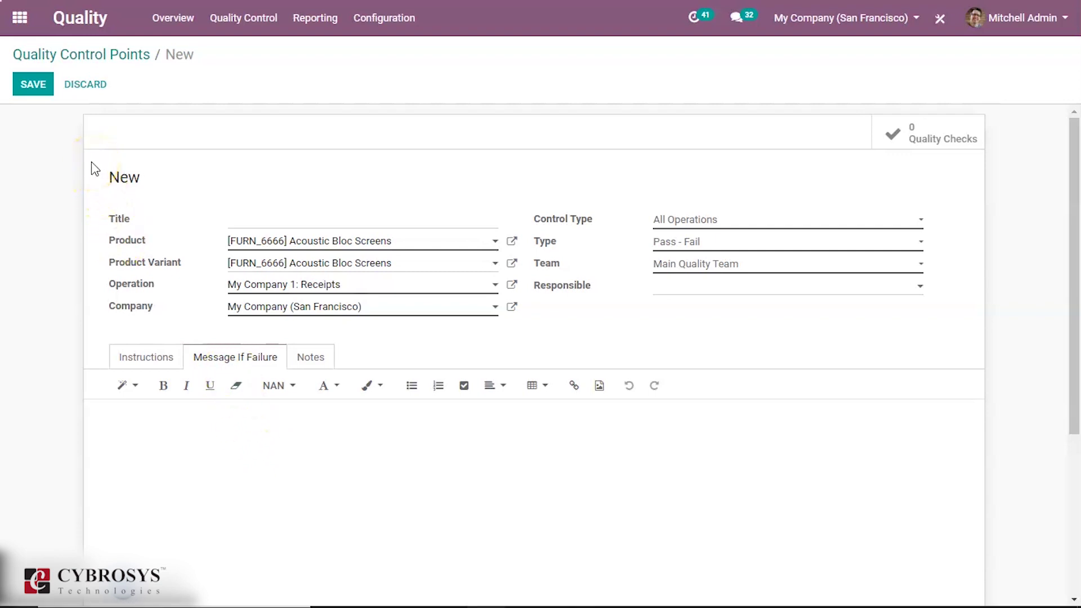
{"action": "left_click", "coordinate": [33, 84]}
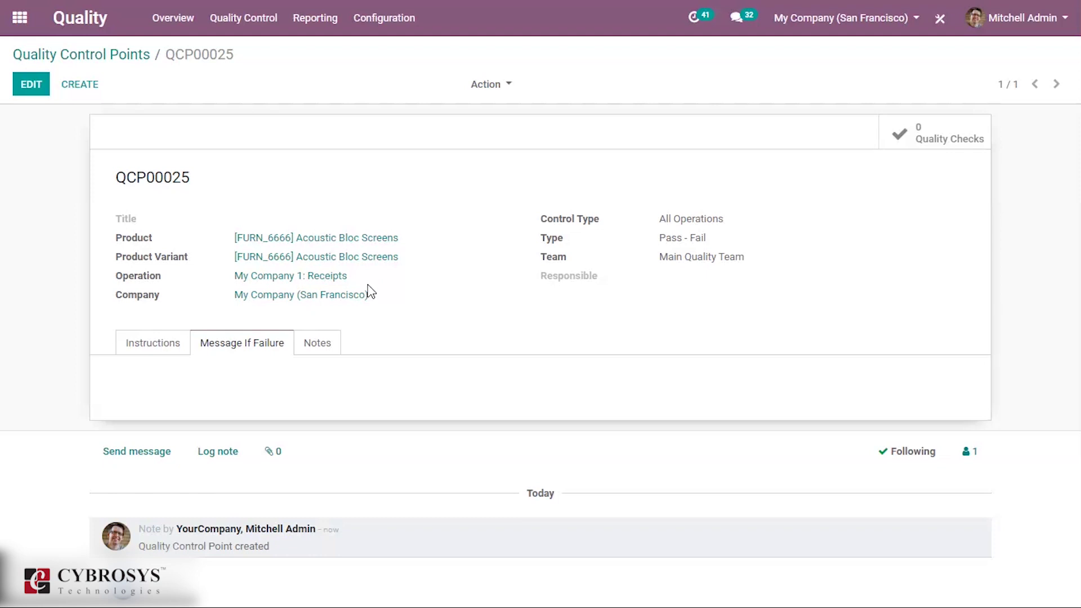
Step: Go to Purchase and start a new quotation from the Purchase Orders list
{"action": "left_click", "coordinate": [20, 18]}
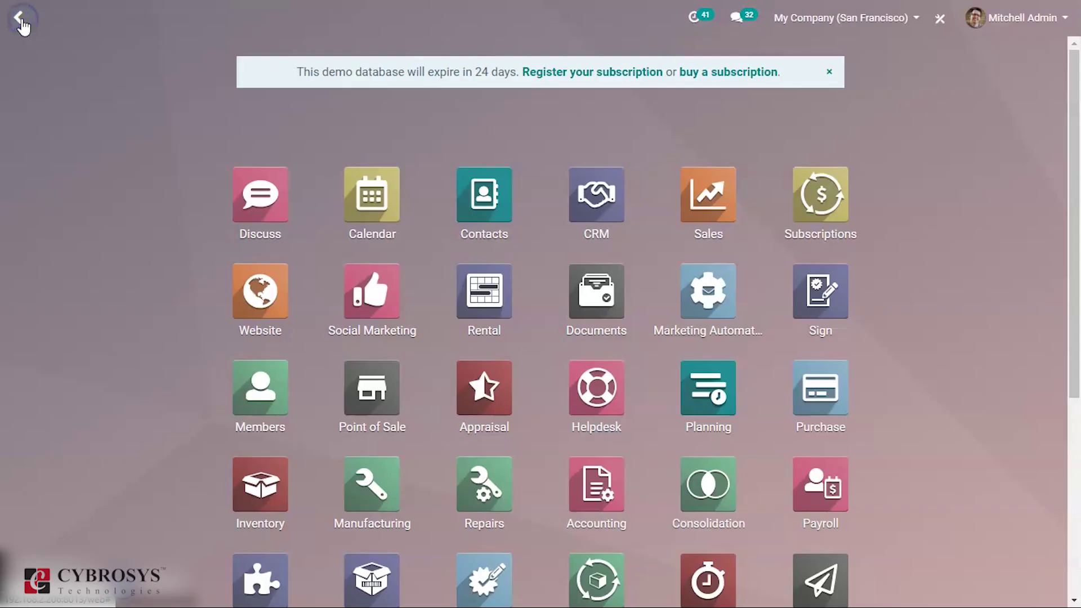
{"action": "left_click", "coordinate": [804, 411]}
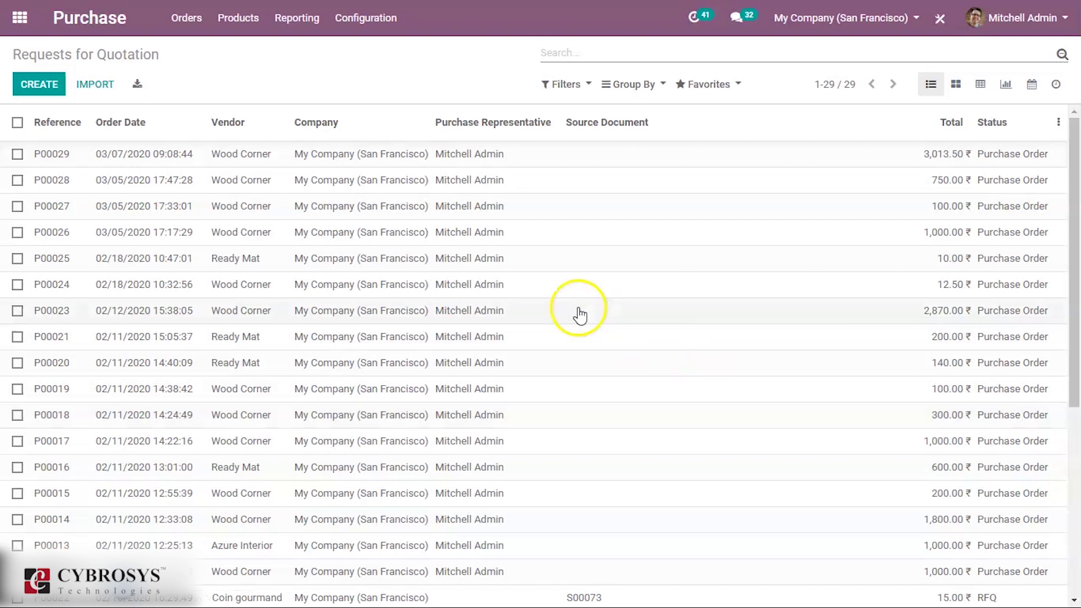
{"action": "left_click", "coordinate": [187, 21]}
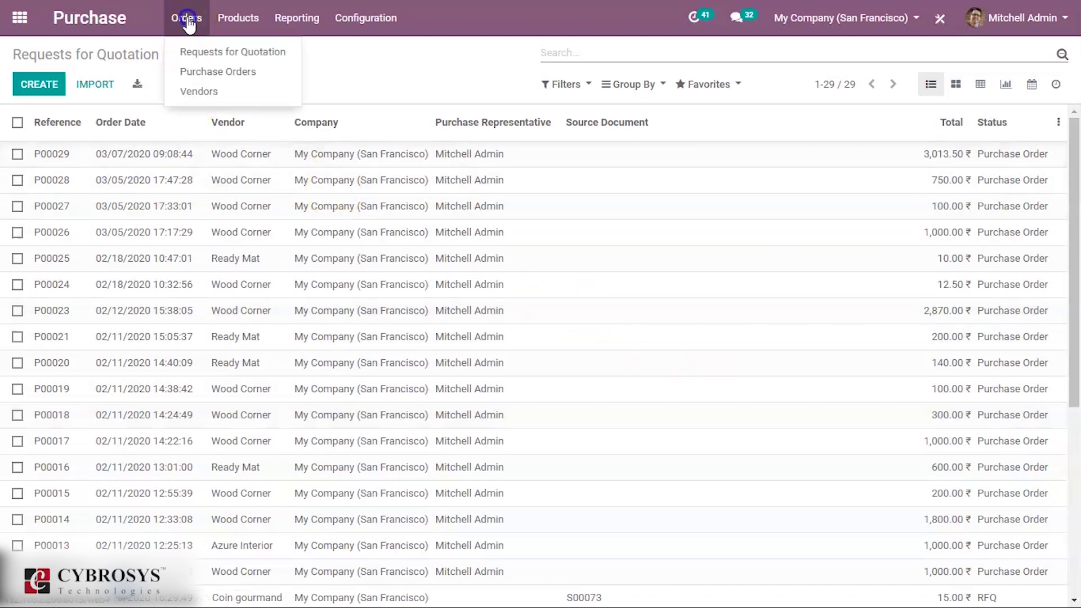
{"action": "left_click", "coordinate": [208, 73]}
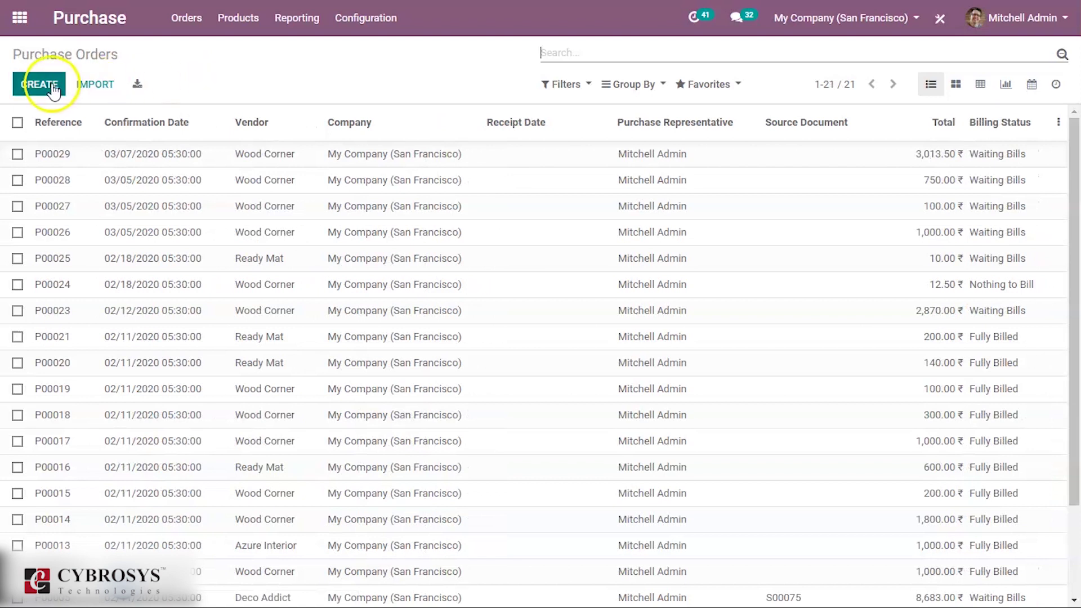
{"action": "left_click", "coordinate": [54, 89]}
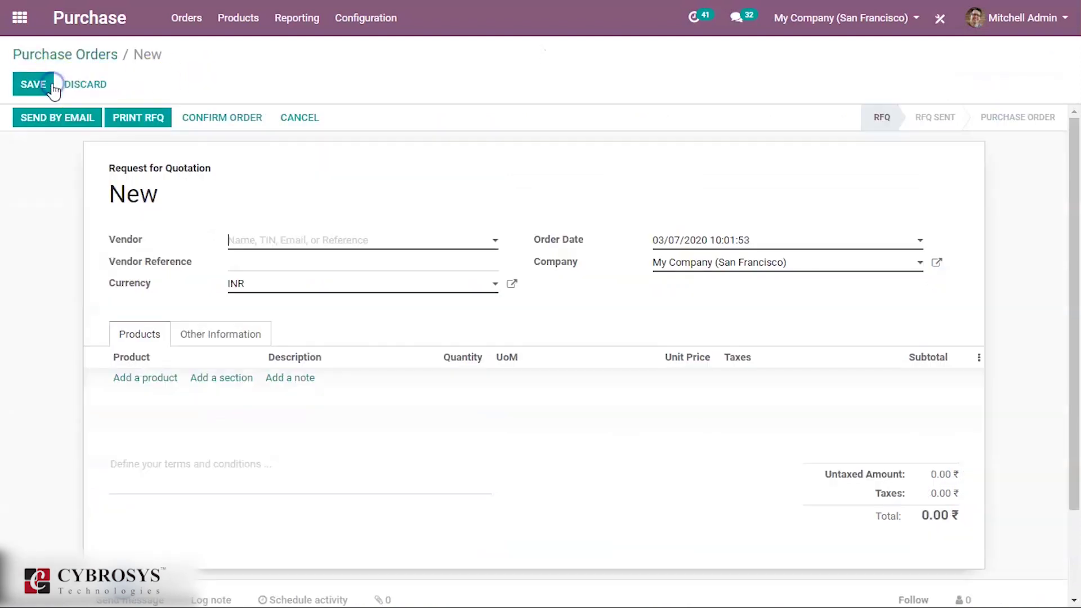
Step: Set vendor Ready Mat, add Acoustic Bloc Screens, and confirm the order as P00030
{"action": "left_click", "coordinate": [271, 243]}
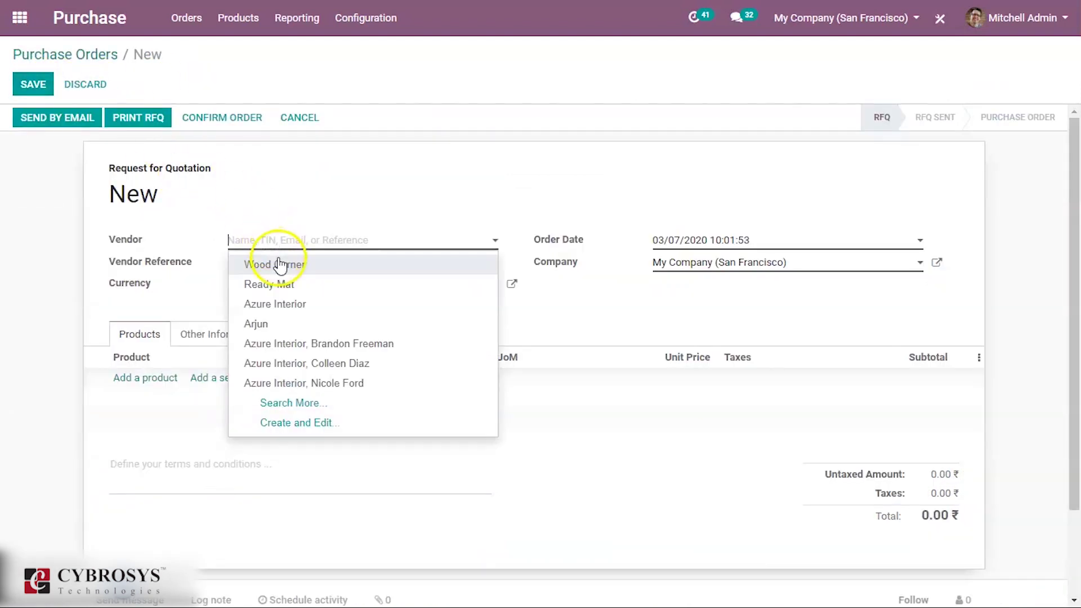
{"action": "left_click", "coordinate": [278, 283]}
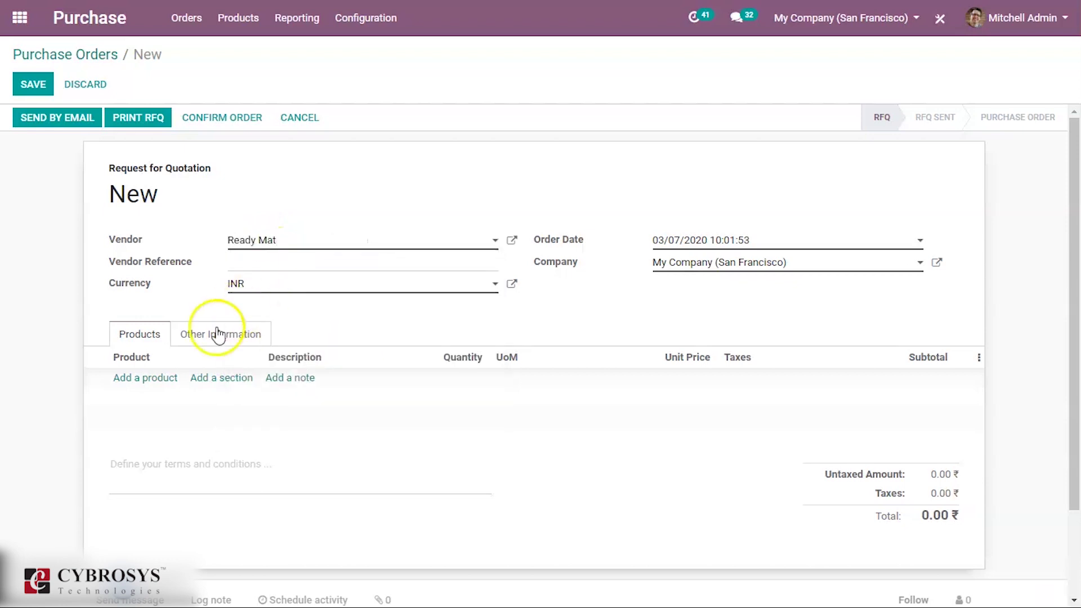
{"action": "left_click", "coordinate": [155, 381]}
{"action": "left_click", "coordinate": [220, 383]}
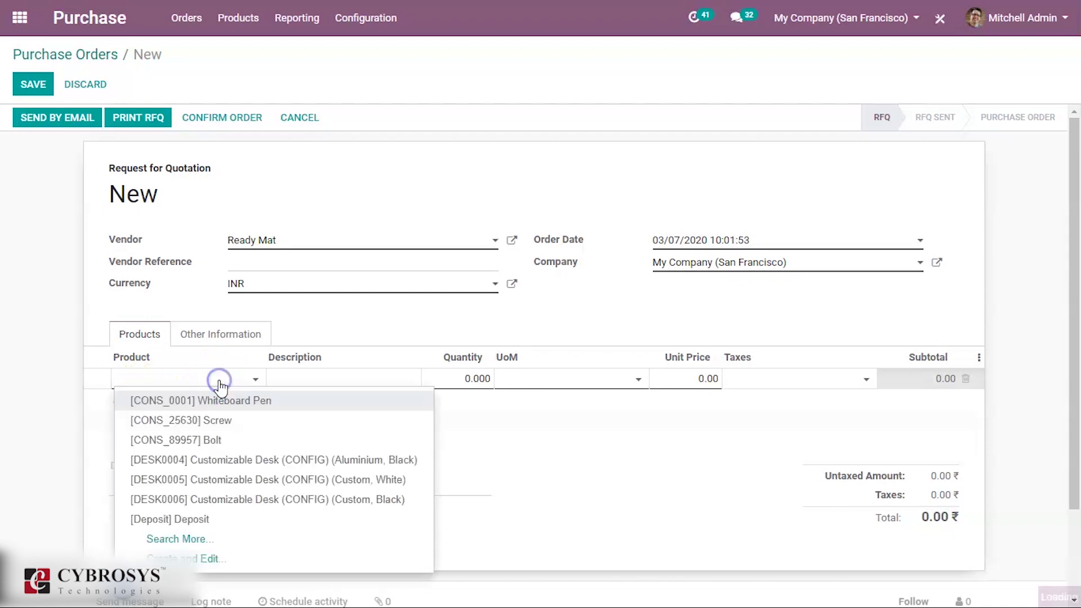
{"action": "type", "text": "a"}
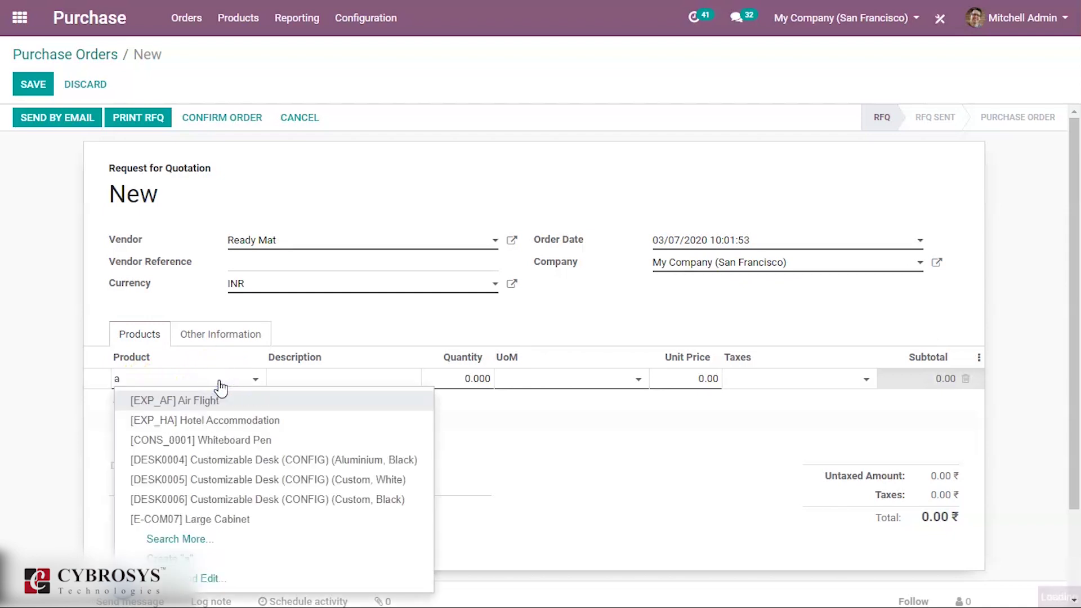
{"action": "type", "text": "c"}
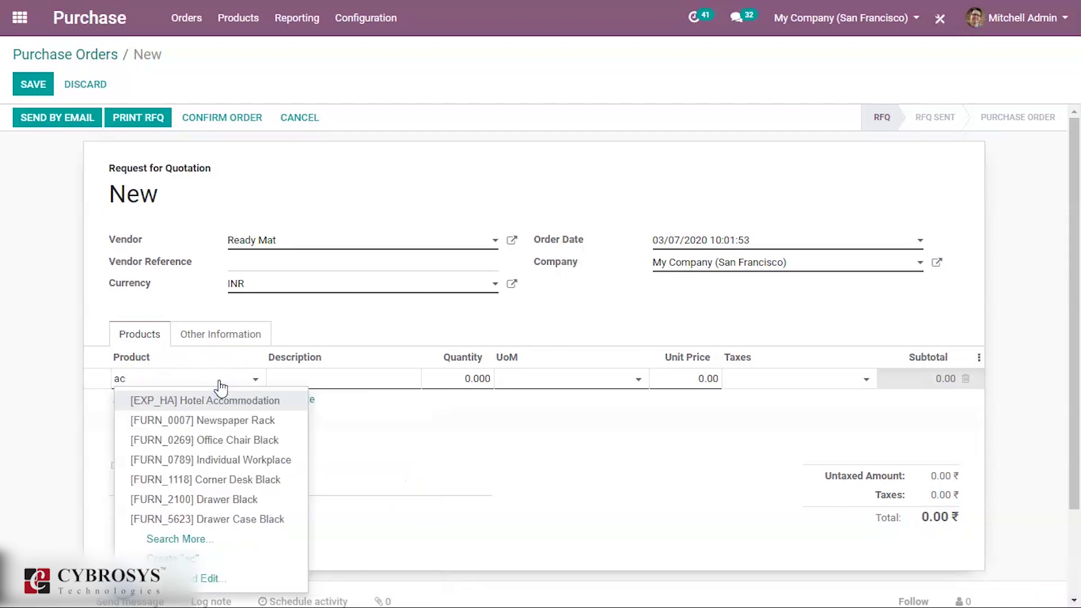
{"action": "type", "text": "o"}
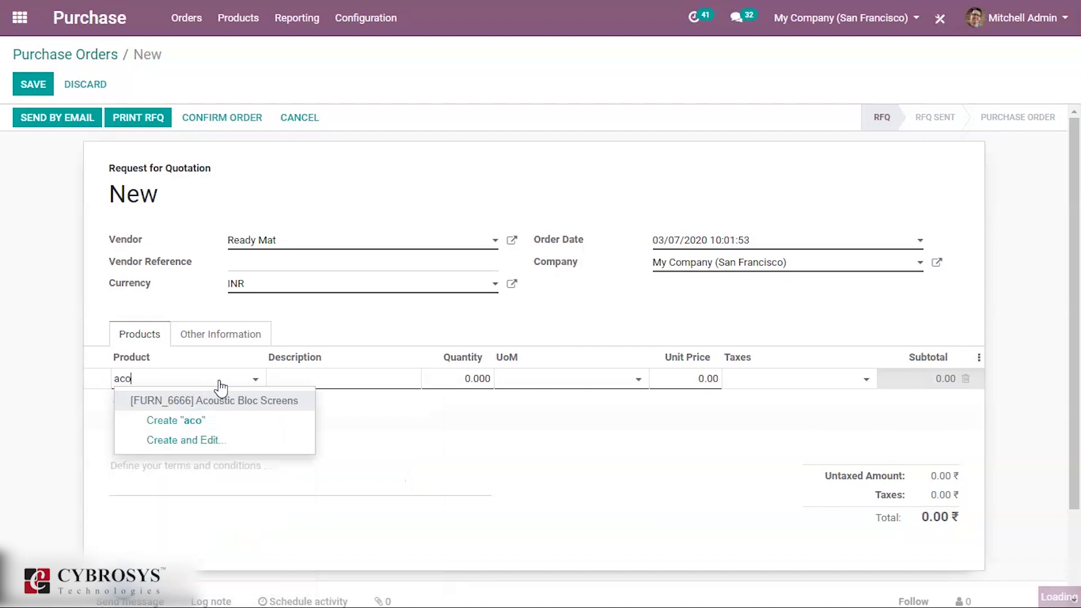
{"action": "left_click", "coordinate": [226, 400]}
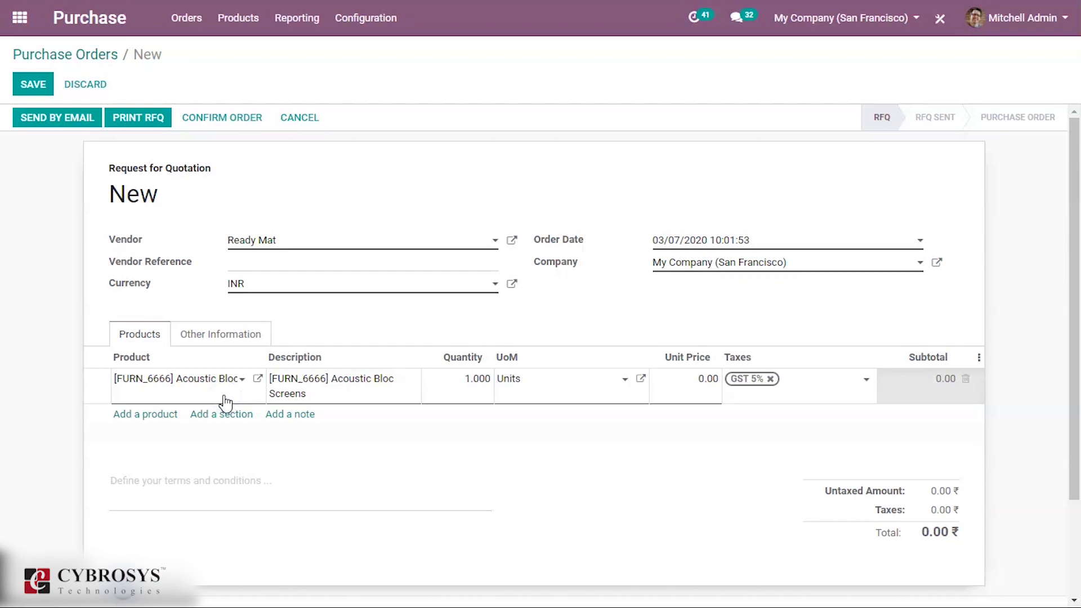
{"action": "left_click", "coordinate": [235, 119]}
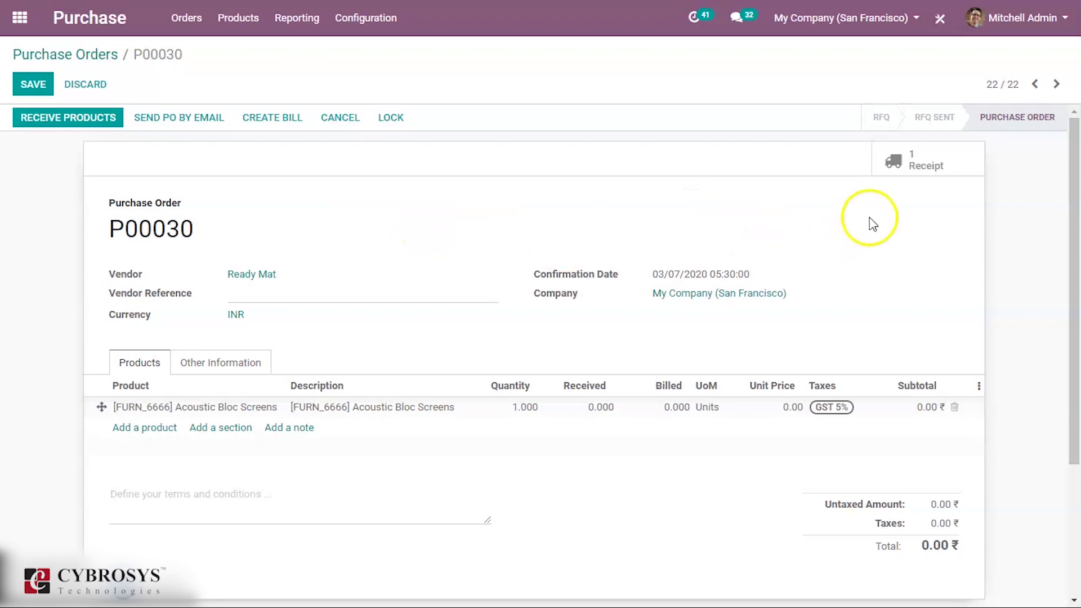
Step: Open receipt WH 1/IN/00028 and pass its Acoustic Bloc Screens quality check
{"action": "left_click", "coordinate": [904, 170]}
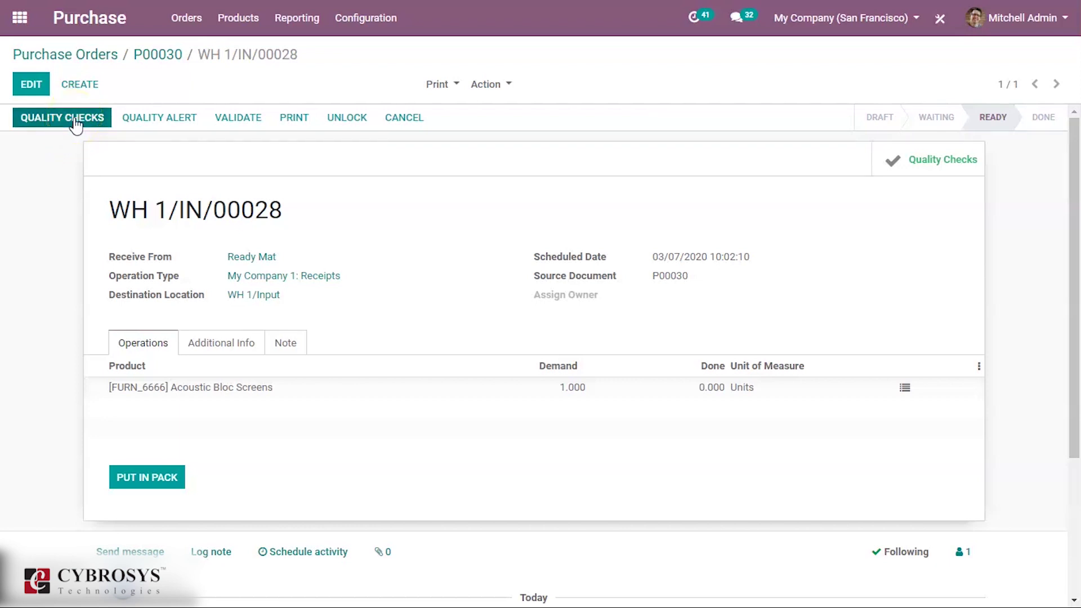
{"action": "left_click", "coordinate": [76, 124]}
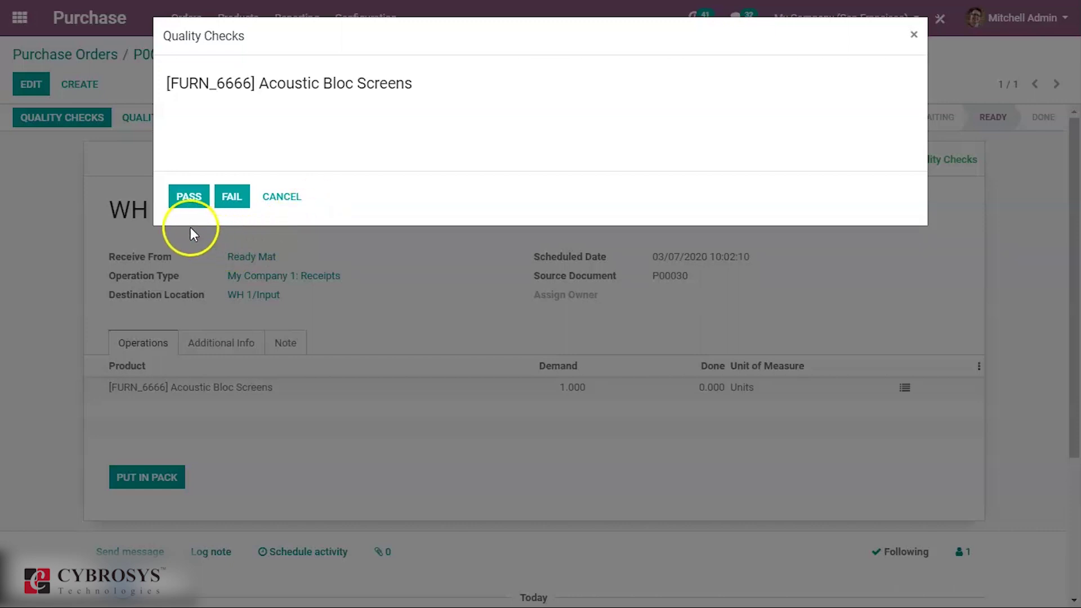
{"action": "left_click", "coordinate": [188, 203]}
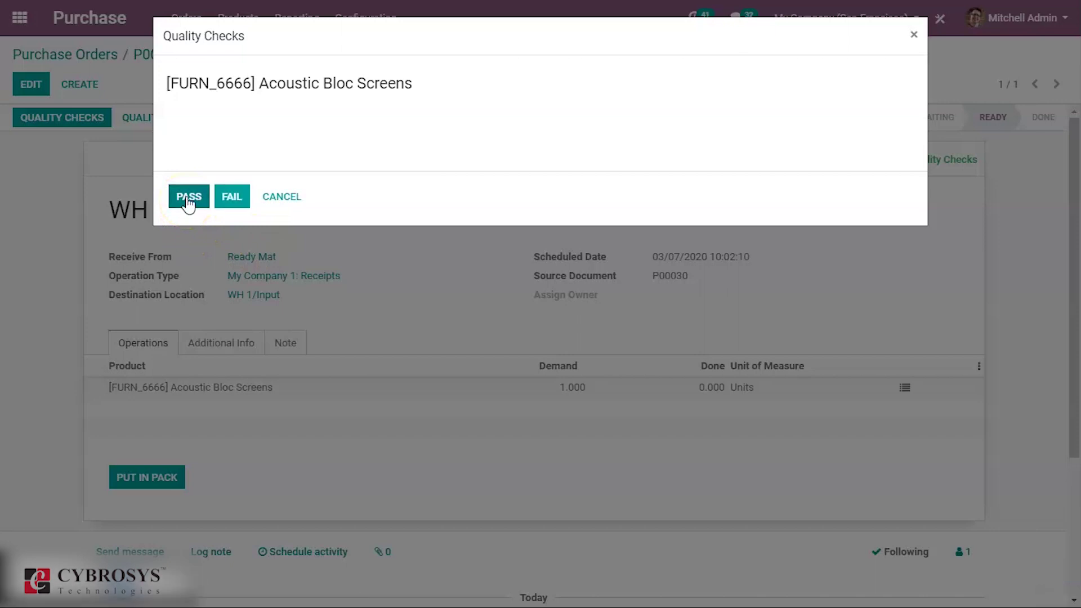
{"action": "left_click", "coordinate": [189, 206]}
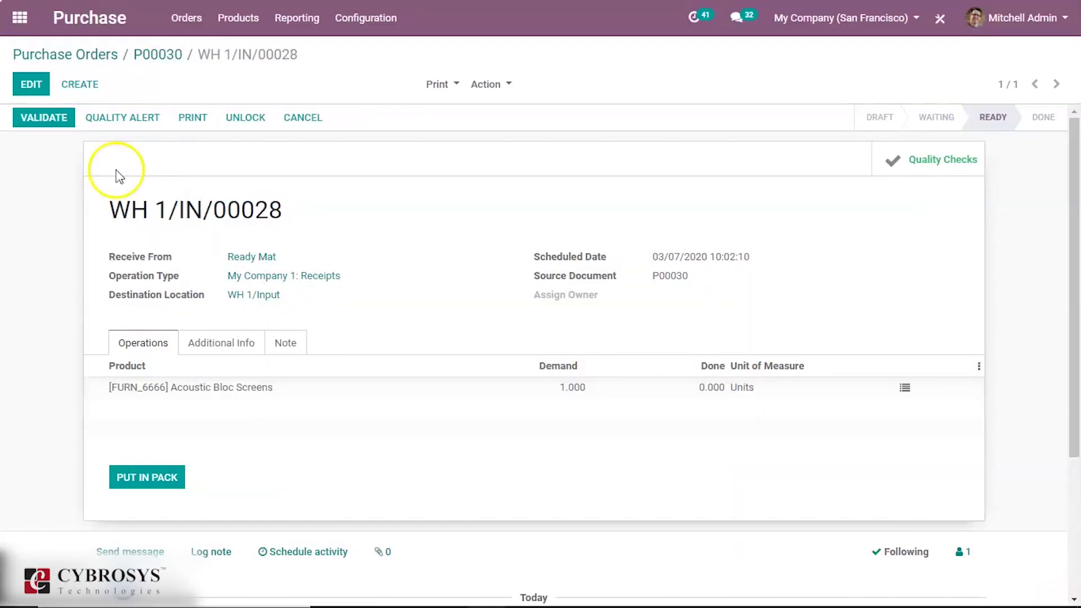
Step: Validate receipt WH 1/IN/00028 as an immediate transfer of 1 unit, then return to Purchase Orders
{"action": "left_click", "coordinate": [49, 119]}
{"action": "left_click", "coordinate": [180, 155]}
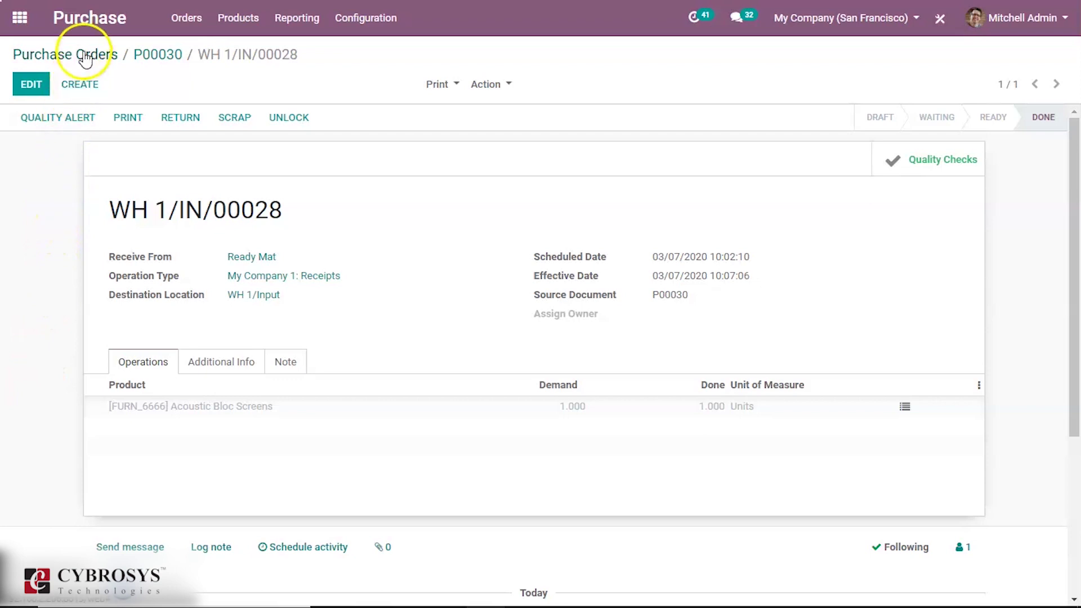
{"action": "left_click", "coordinate": [84, 51]}
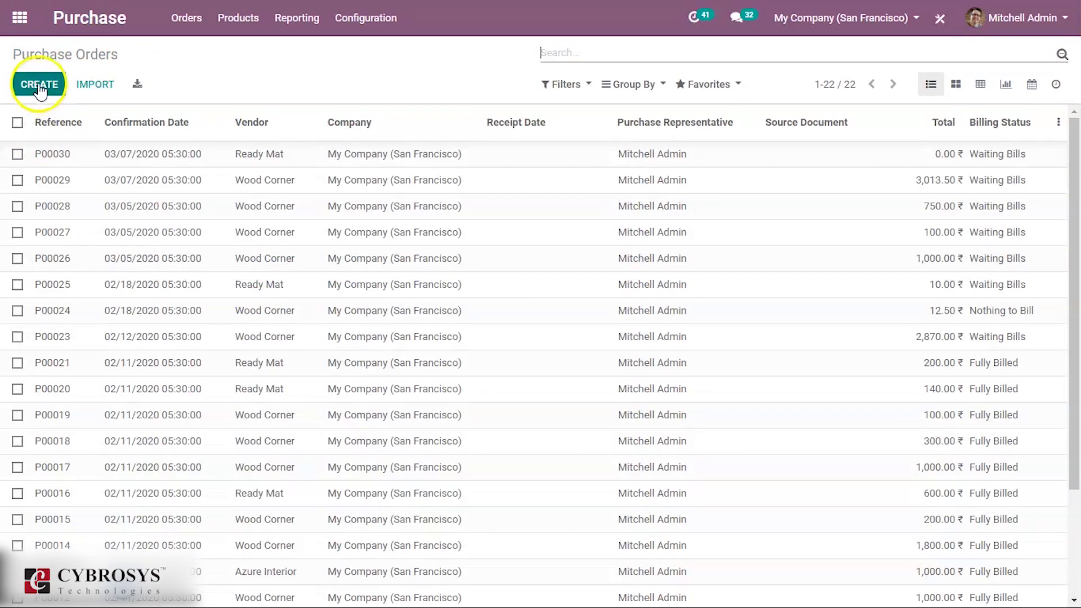
Step: Create a quotation from Ready Mat for Acoustic Bloc Screens and confirm it as P00031
{"action": "left_click", "coordinate": [39, 87]}
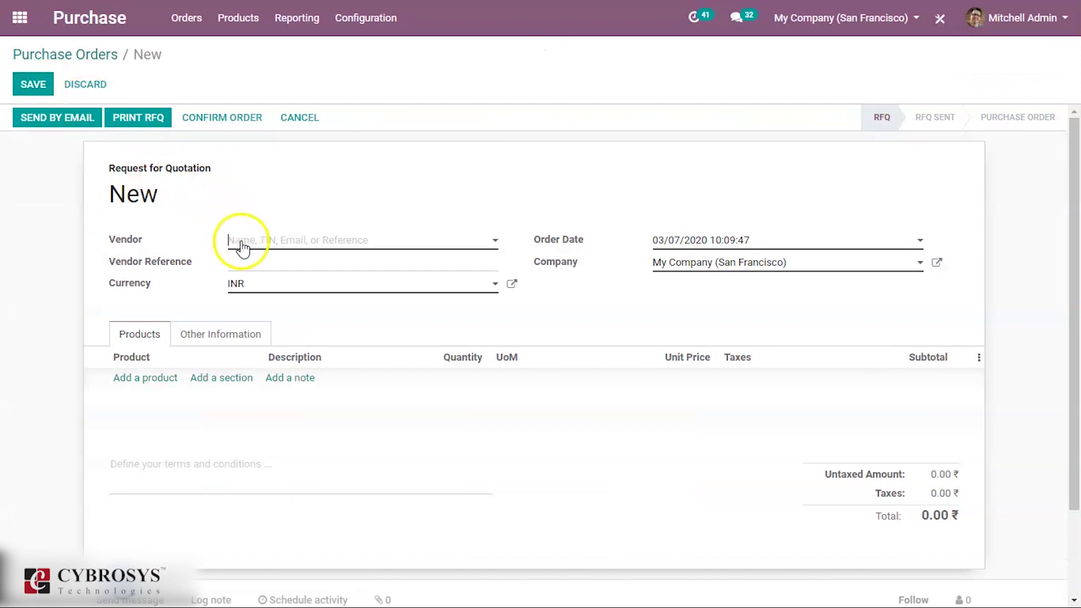
{"action": "left_click", "coordinate": [242, 249]}
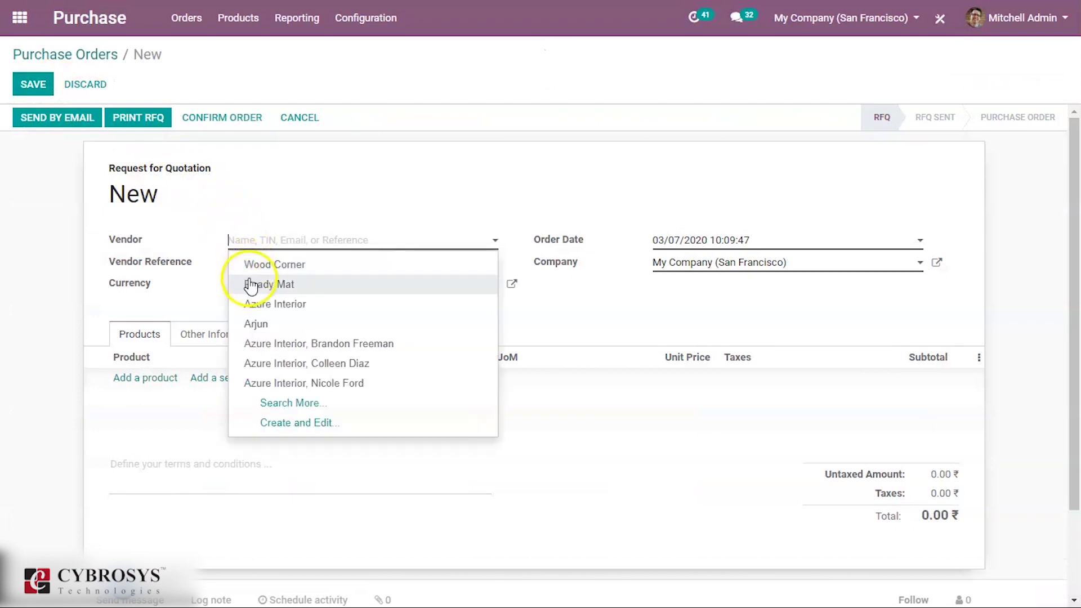
{"action": "left_click", "coordinate": [249, 283]}
{"action": "left_click", "coordinate": [165, 378]}
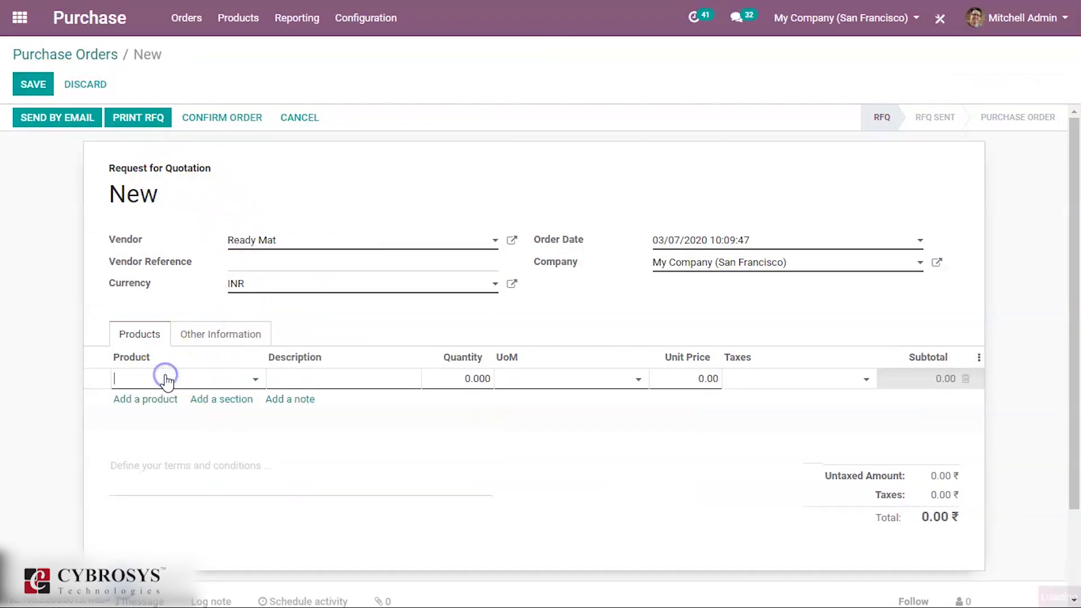
{"action": "left_click", "coordinate": [198, 383]}
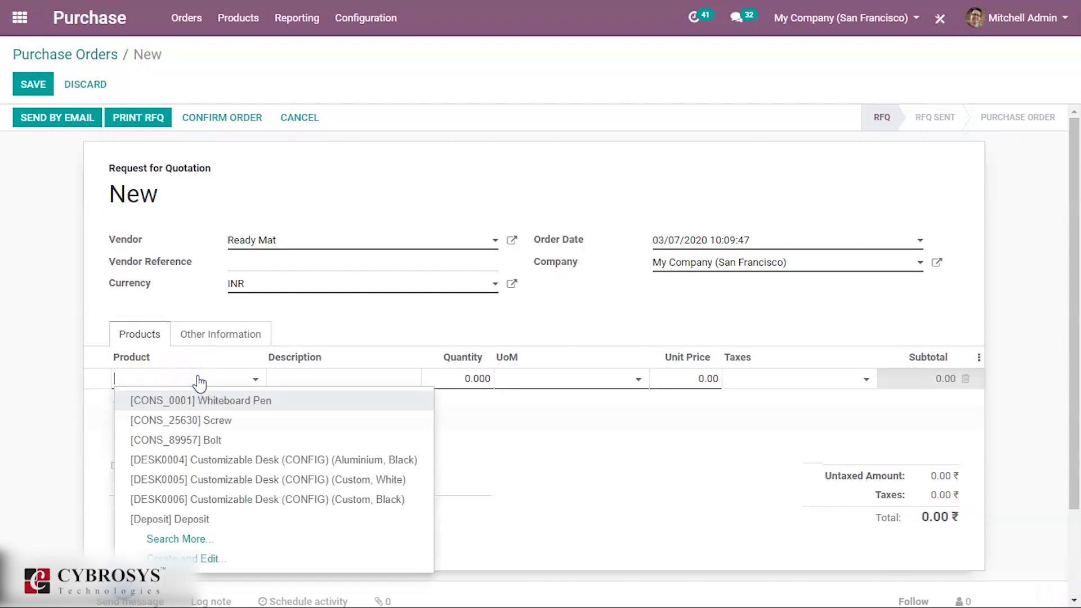
{"action": "type", "text": "aco"}
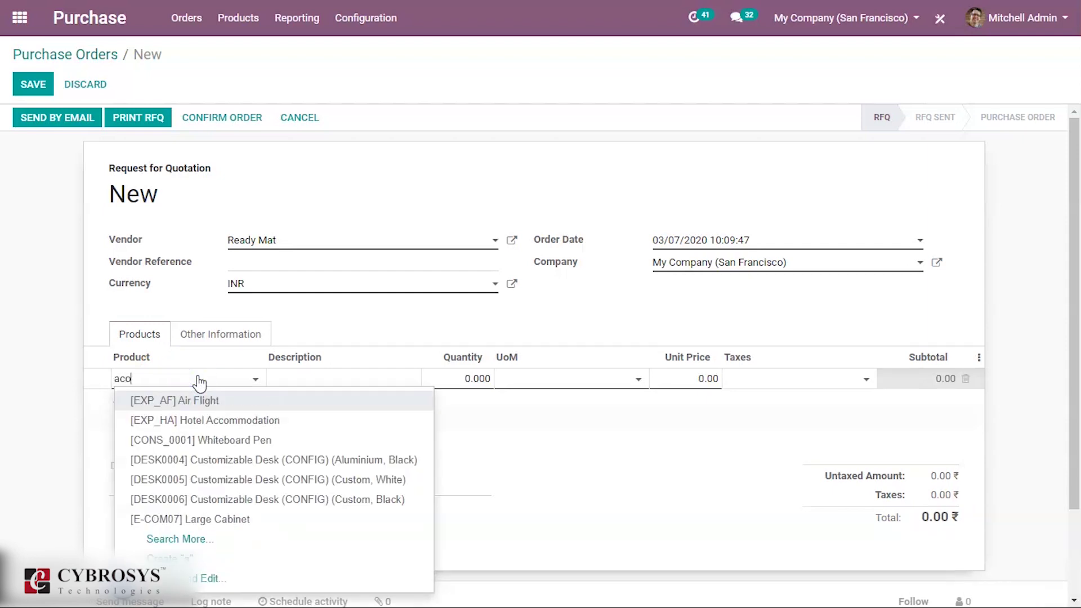
{"action": "left_click", "coordinate": [199, 400]}
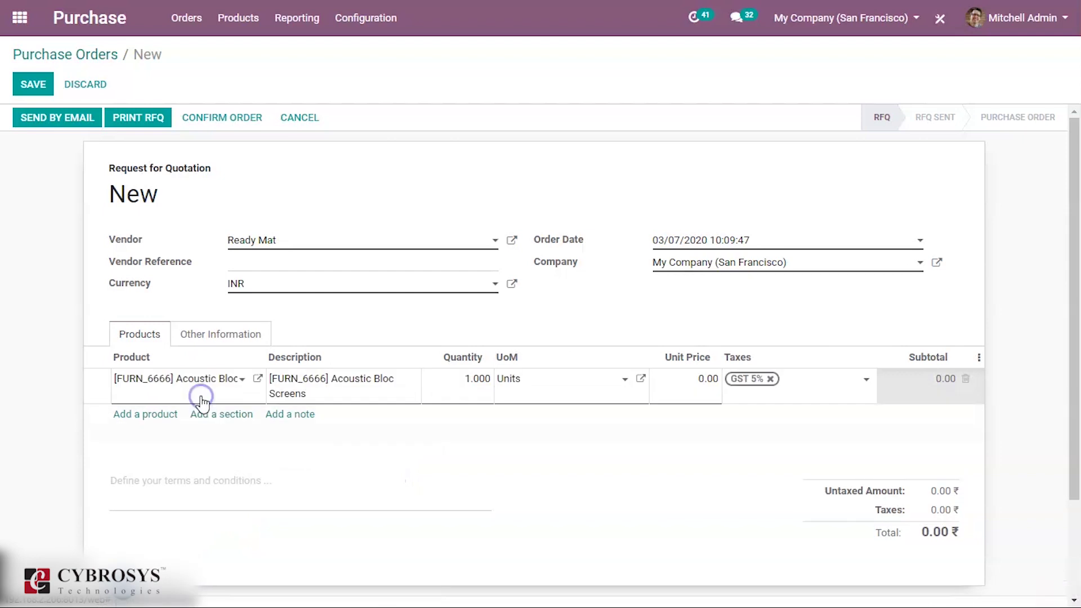
{"action": "left_click", "coordinate": [234, 119]}
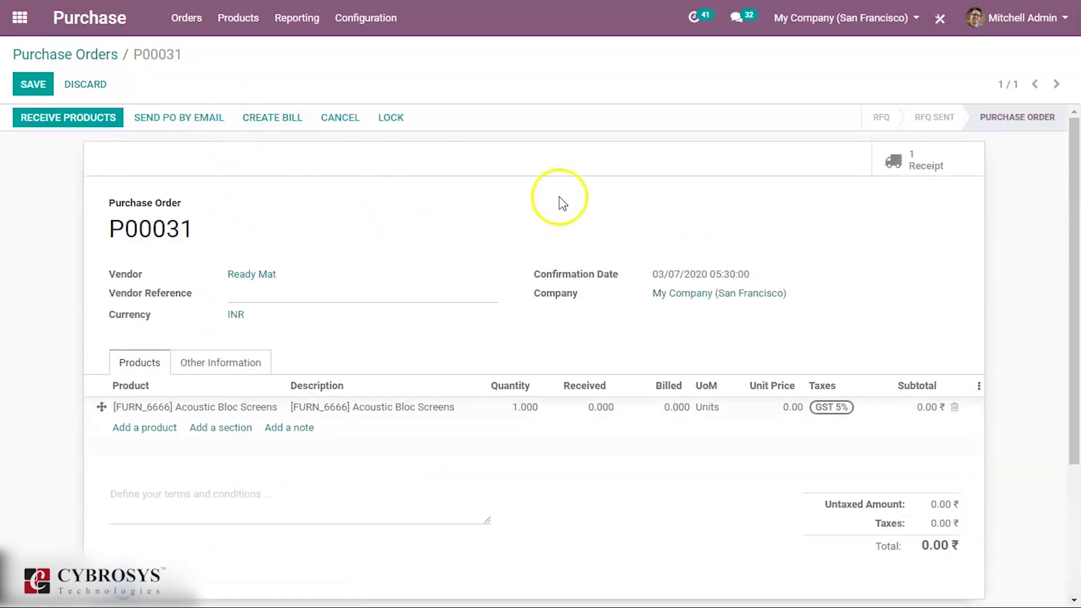
Step: Open receipt WH 1/IN/00029 and fail both Acoustic Bloc Screens quality checks
{"action": "left_click", "coordinate": [900, 167]}
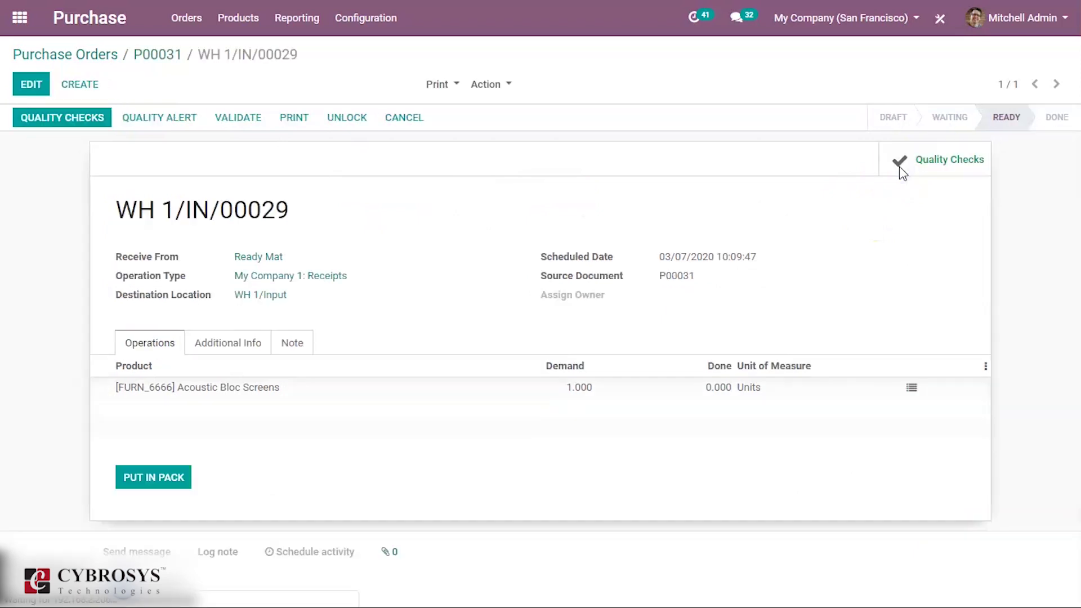
{"action": "left_click", "coordinate": [99, 120]}
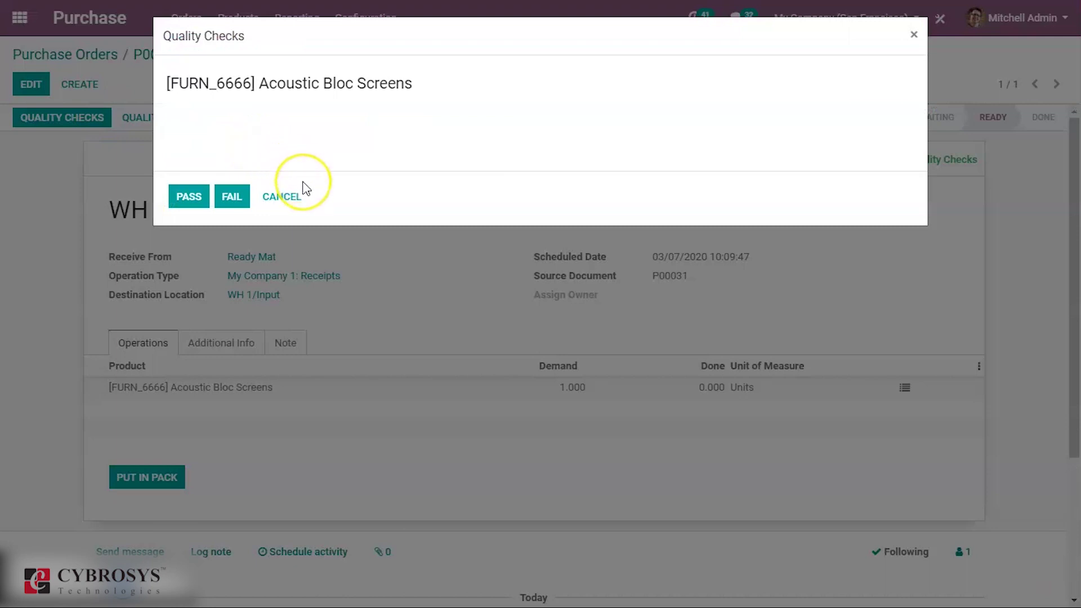
{"action": "left_click", "coordinate": [232, 197]}
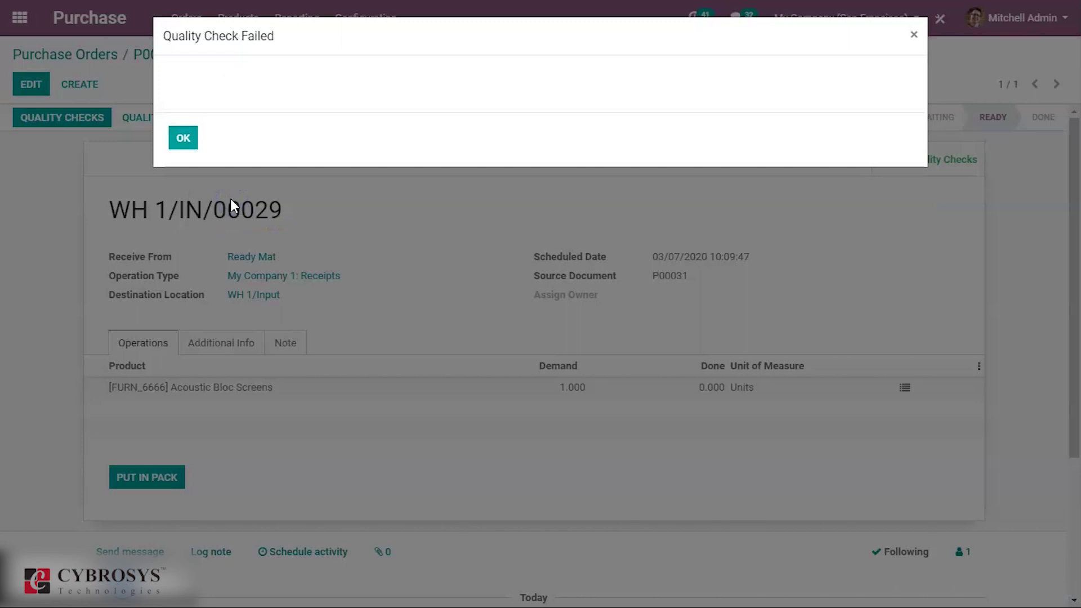
{"action": "left_click", "coordinate": [183, 139]}
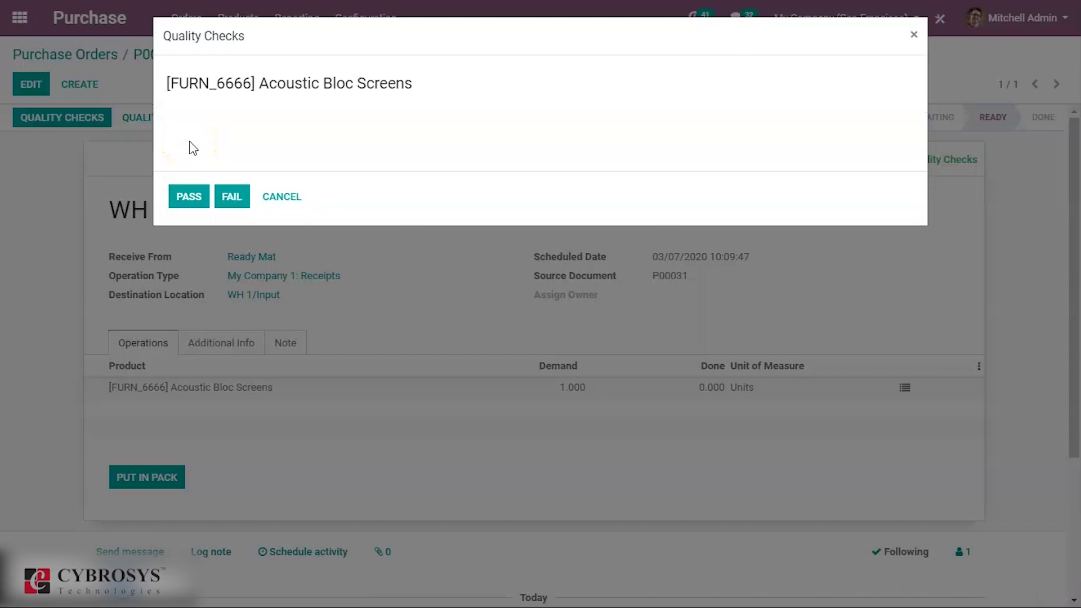
{"action": "left_click", "coordinate": [230, 197]}
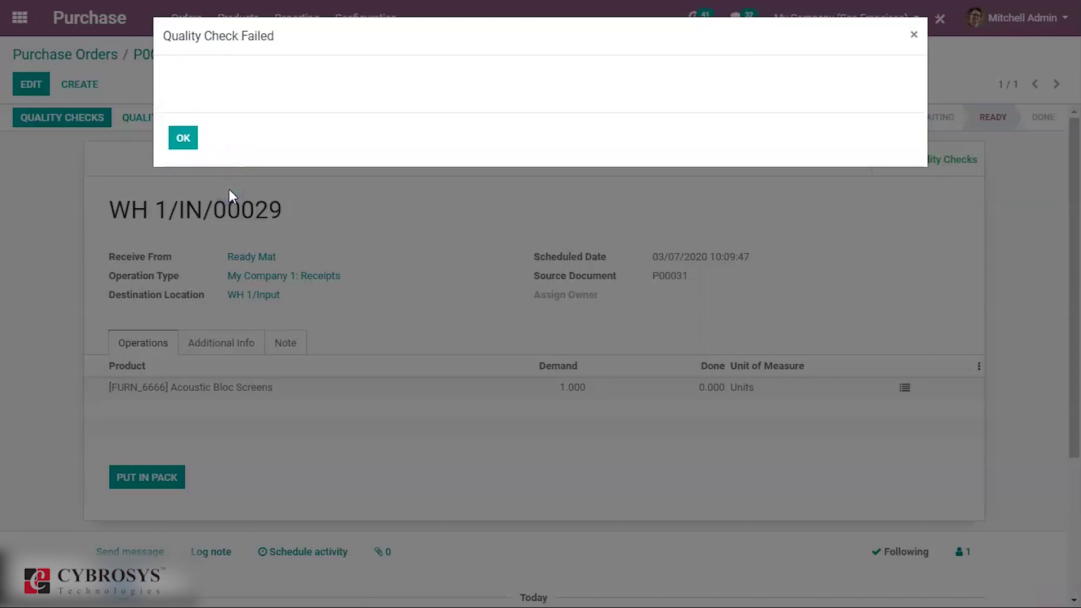
{"action": "left_click", "coordinate": [185, 139]}
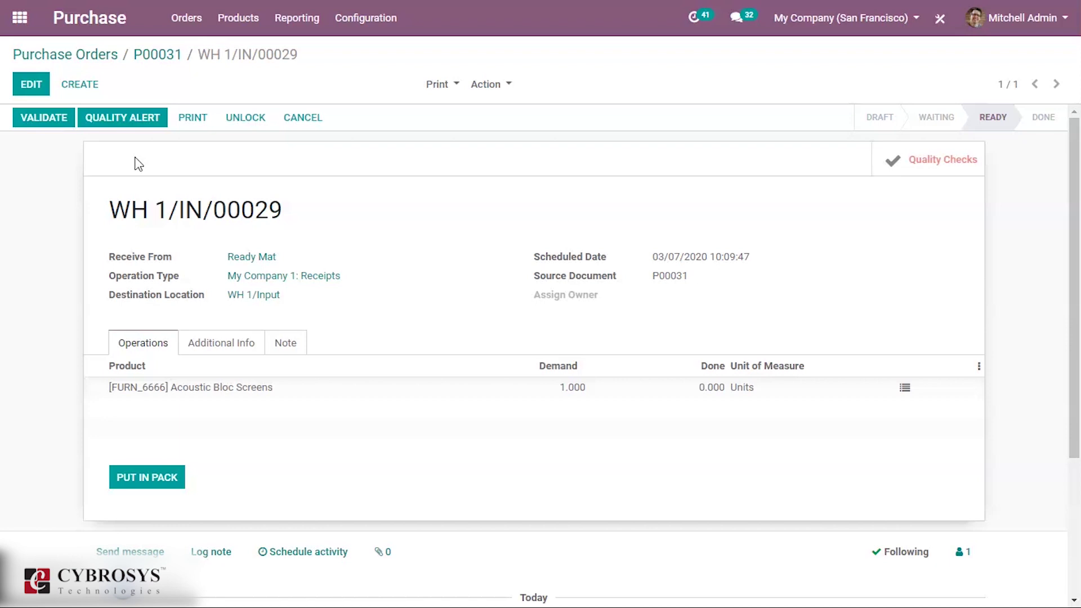
Step: Create quality alert QA00002 titled 'damaged product' for Acoustic Bloc Screens, review its tabs, and save
{"action": "left_click", "coordinate": [132, 117]}
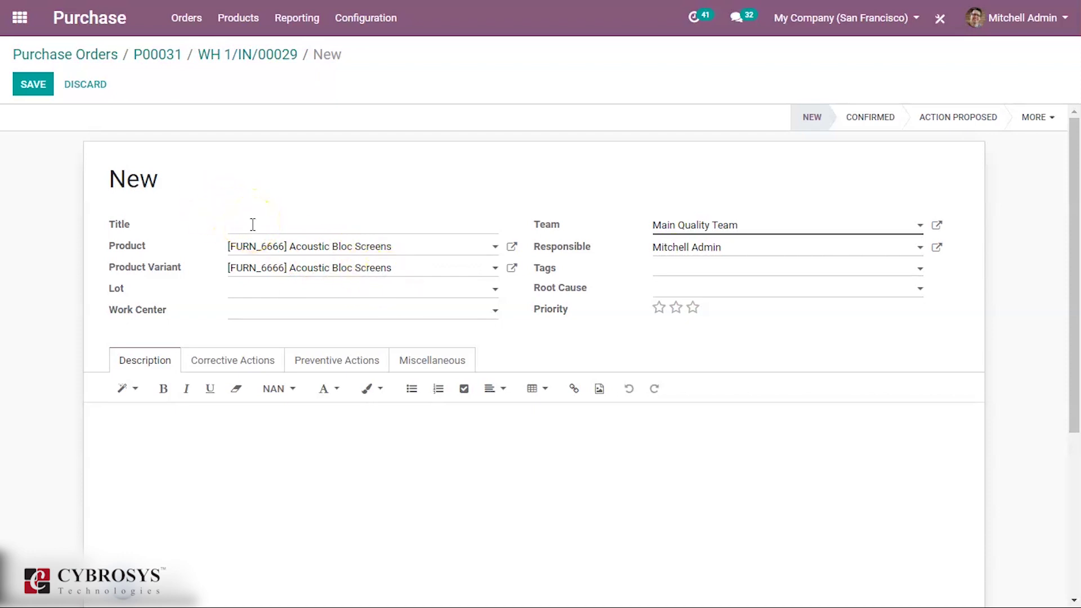
{"action": "type", "text": "damaged product"}
{"action": "left_click", "coordinate": [235, 364]}
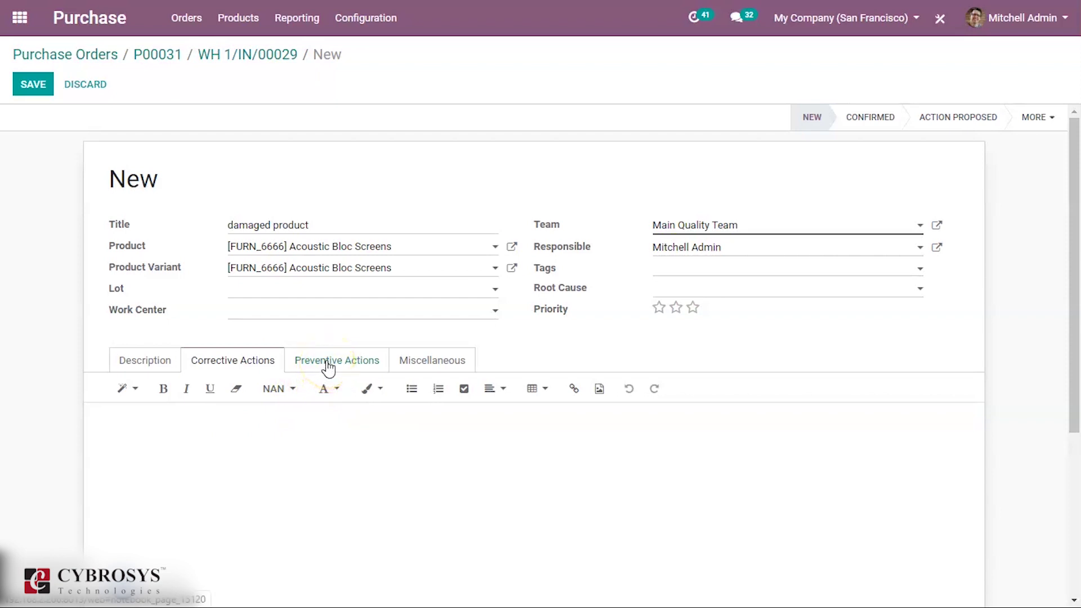
{"action": "left_click", "coordinate": [365, 364]}
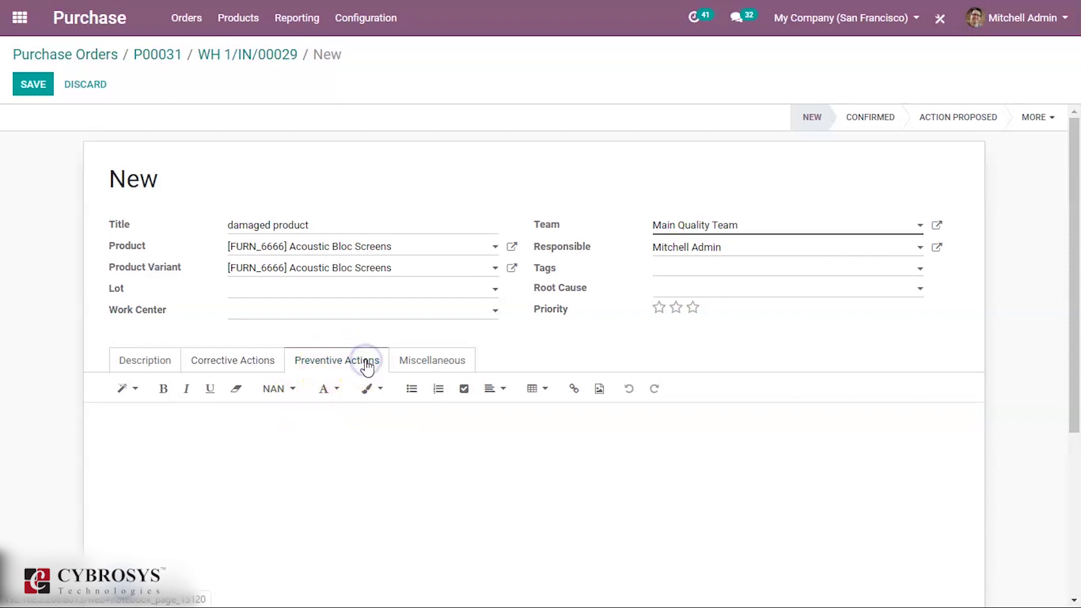
{"action": "left_click", "coordinate": [423, 363]}
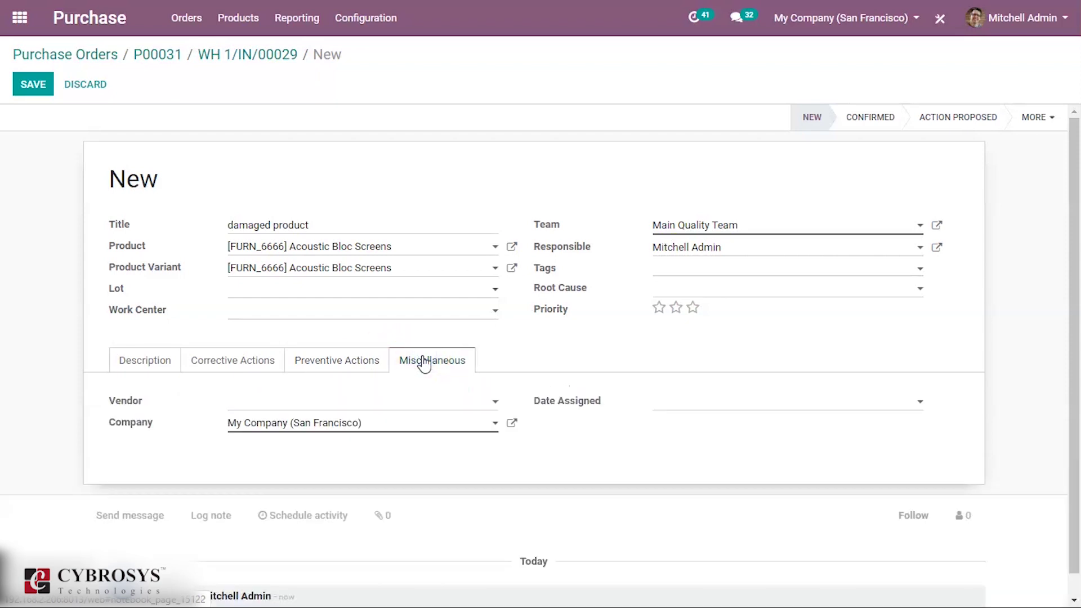
{"action": "left_click", "coordinate": [414, 404]}
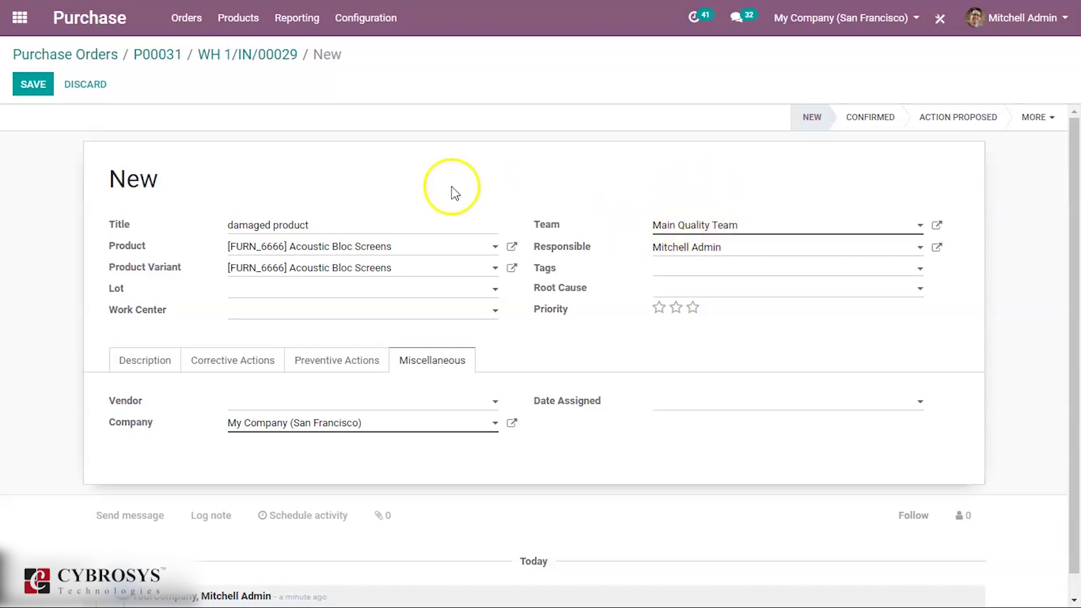
{"action": "left_click", "coordinate": [49, 90]}
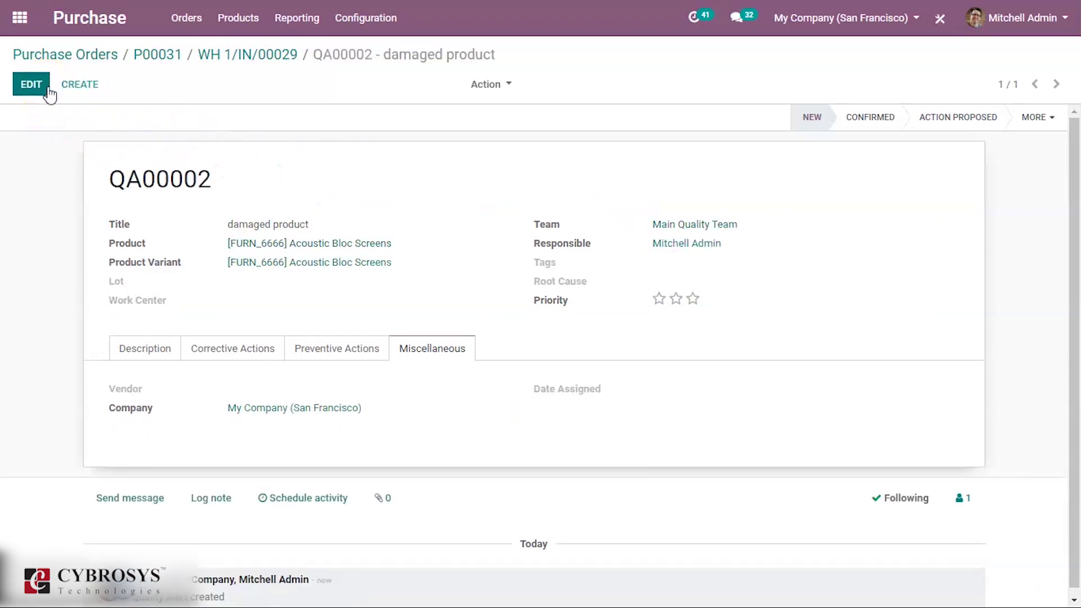
Step: Open the Quality app from the apps menu search
{"action": "left_click", "coordinate": [21, 23]}
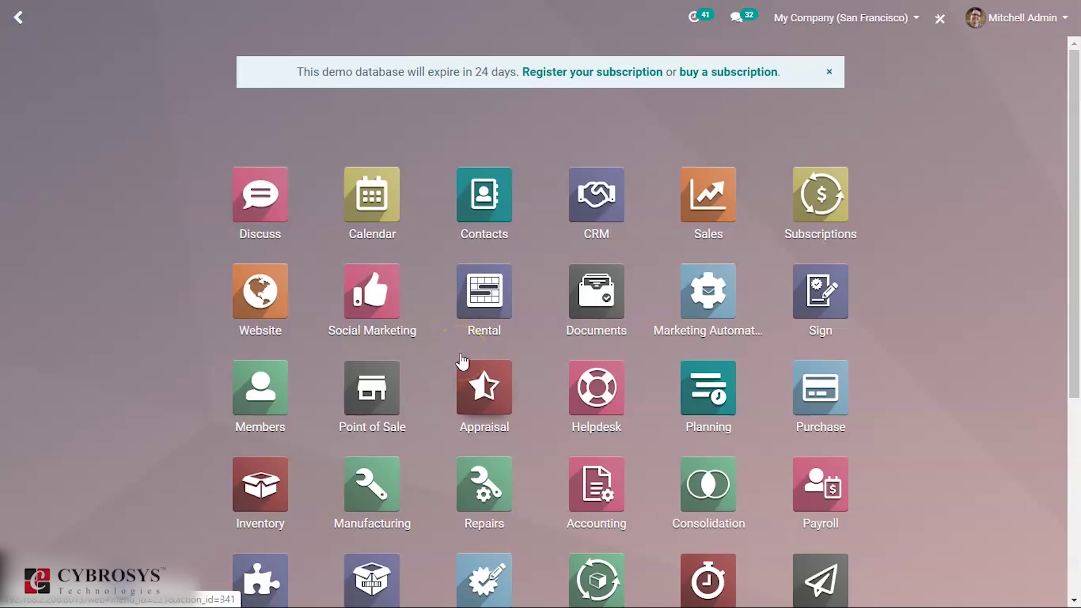
{"action": "type", "text": "q"}
{"action": "key", "text": "Return"}
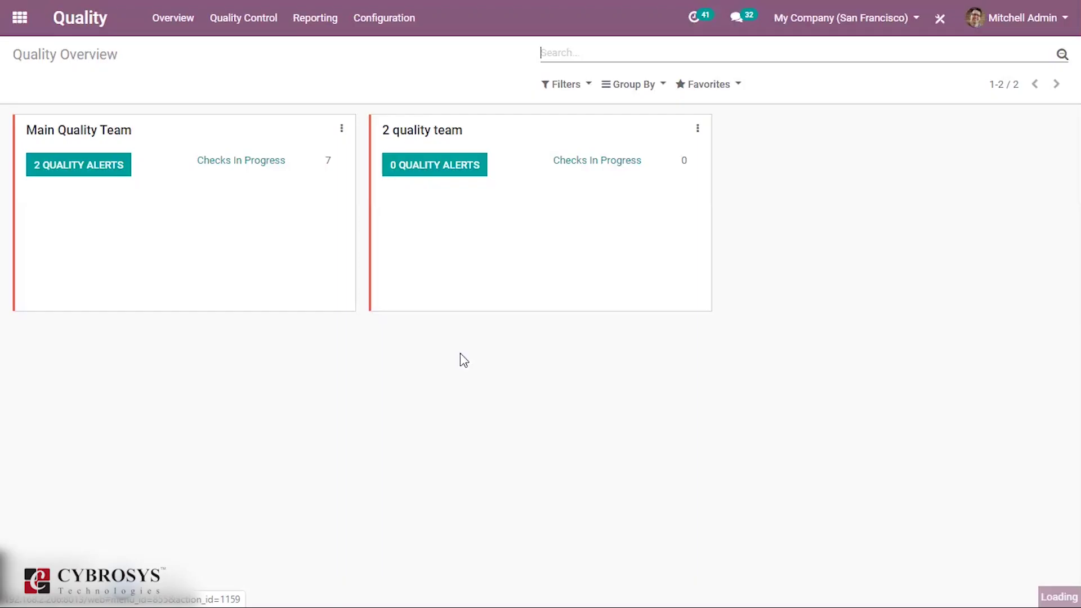
{"action": "left_click", "coordinate": [317, 316]}
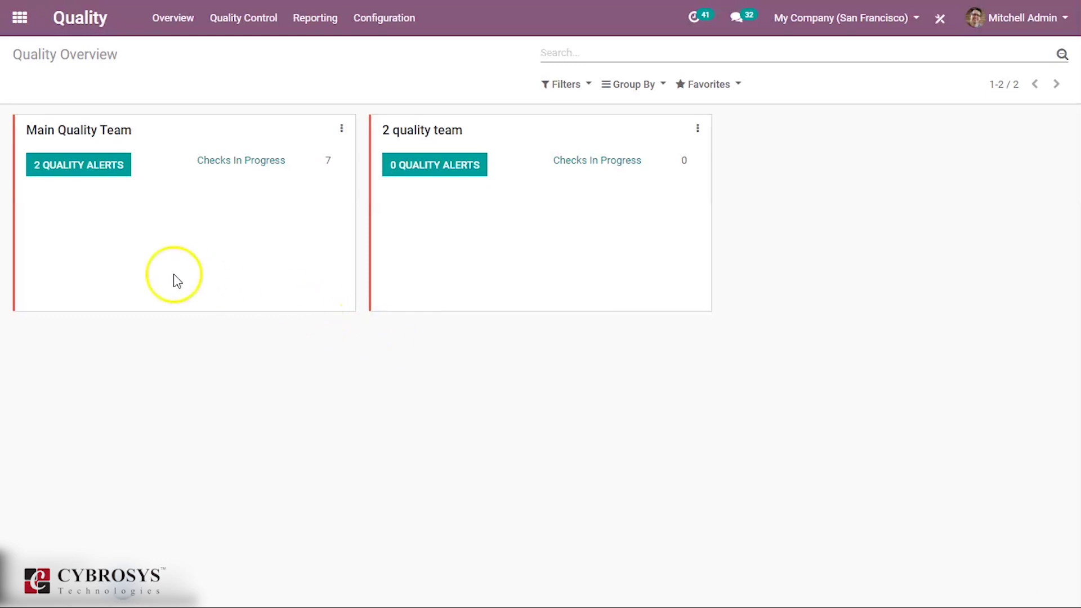
Step: Review the Main Quality Team's 2 quality alerts, then return to Quality Overview
{"action": "left_click", "coordinate": [94, 179]}
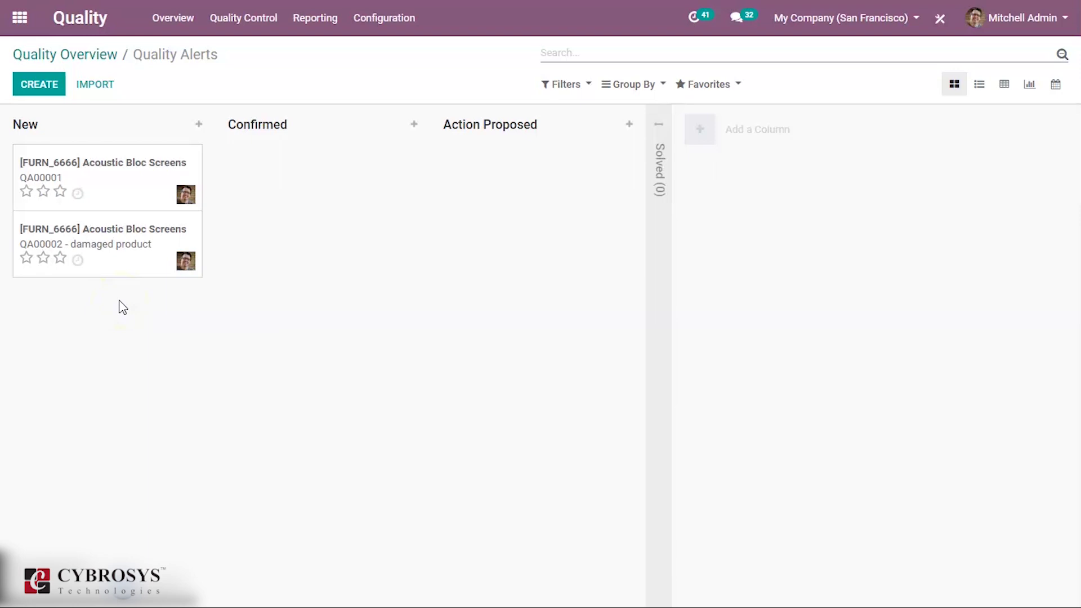
{"action": "left_click", "coordinate": [106, 246]}
{"action": "left_click", "coordinate": [86, 52]}
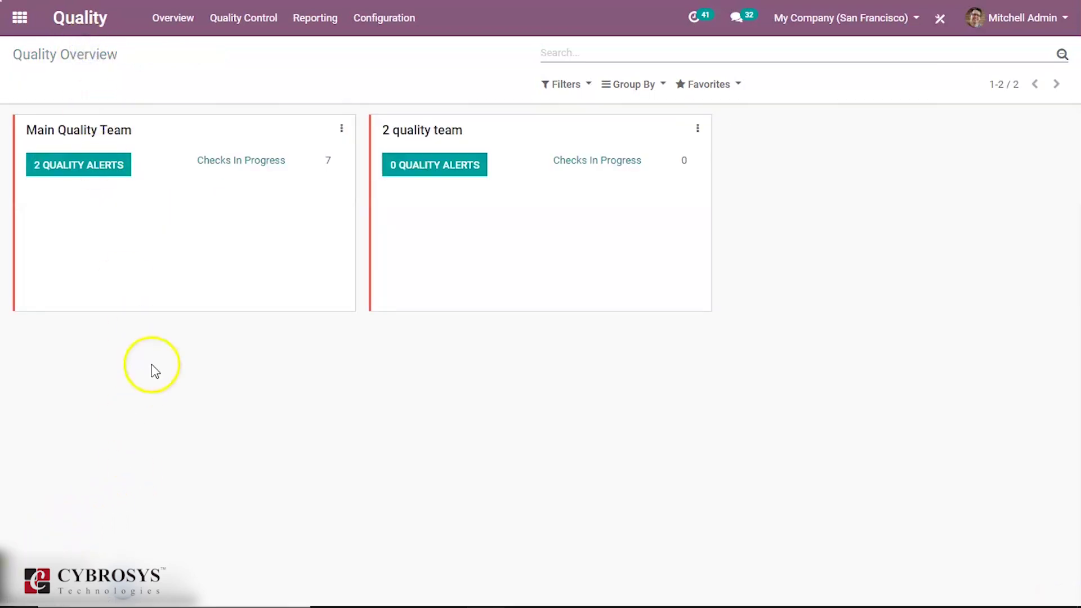
Step: Scroll through the full Quality Checks list, then open the Quality Alerts board showing QA00001 and QA00002
{"action": "left_click", "coordinate": [240, 27]}
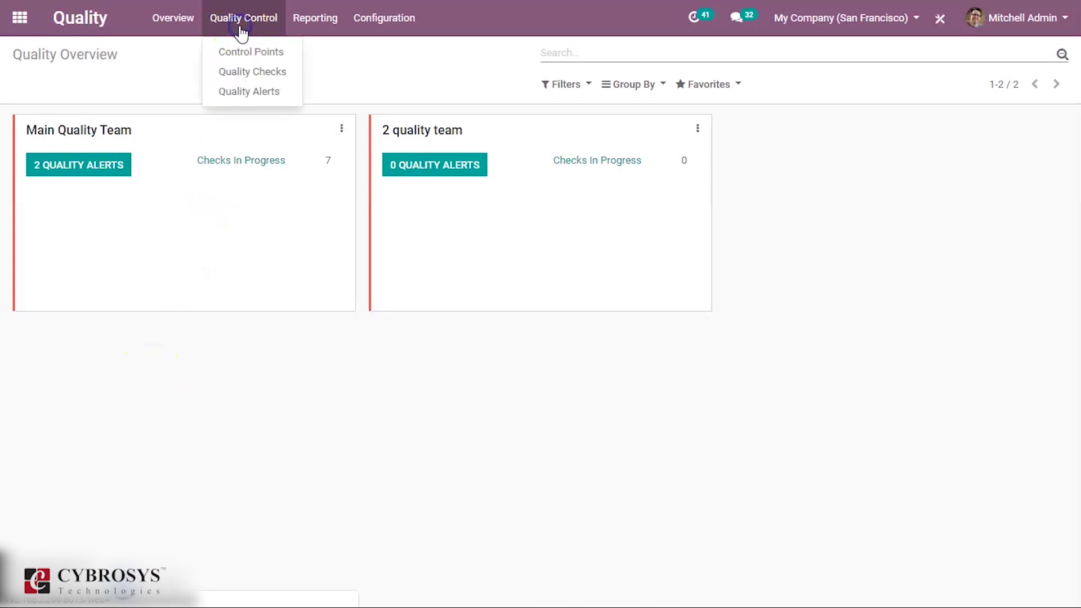
{"action": "left_click", "coordinate": [250, 72]}
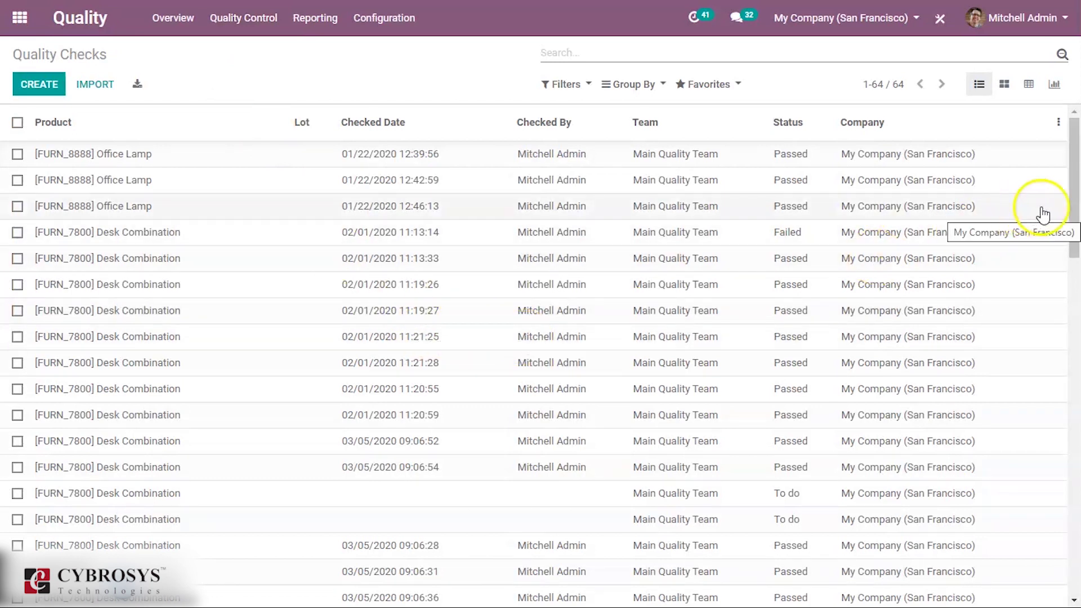
{"action": "left_click_drag", "start_coordinate": [1072, 204], "coordinate": [1069, 545]}
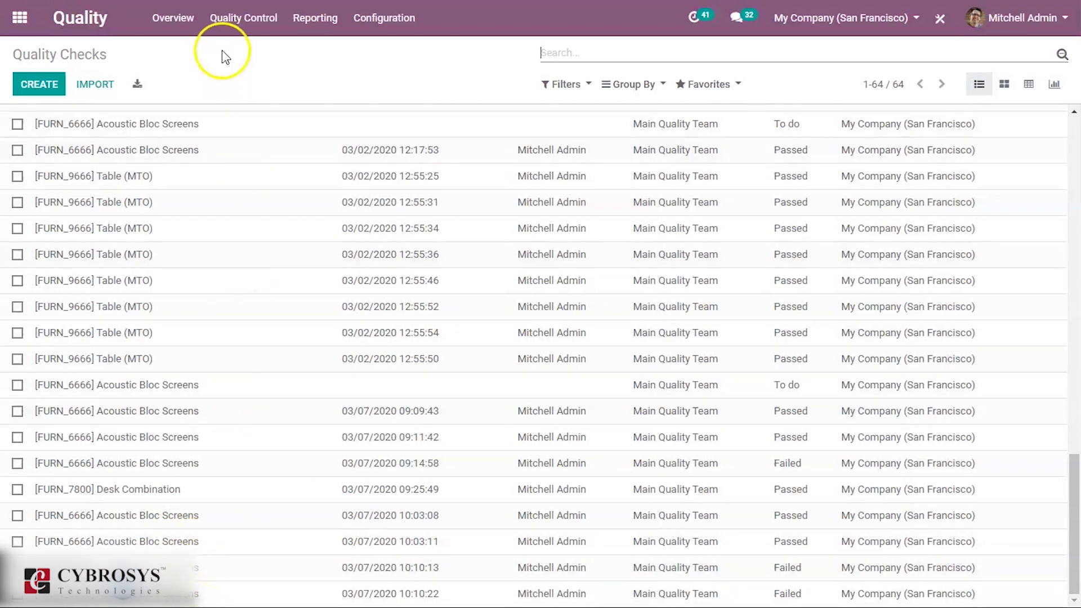
{"action": "left_click", "coordinate": [189, 35]}
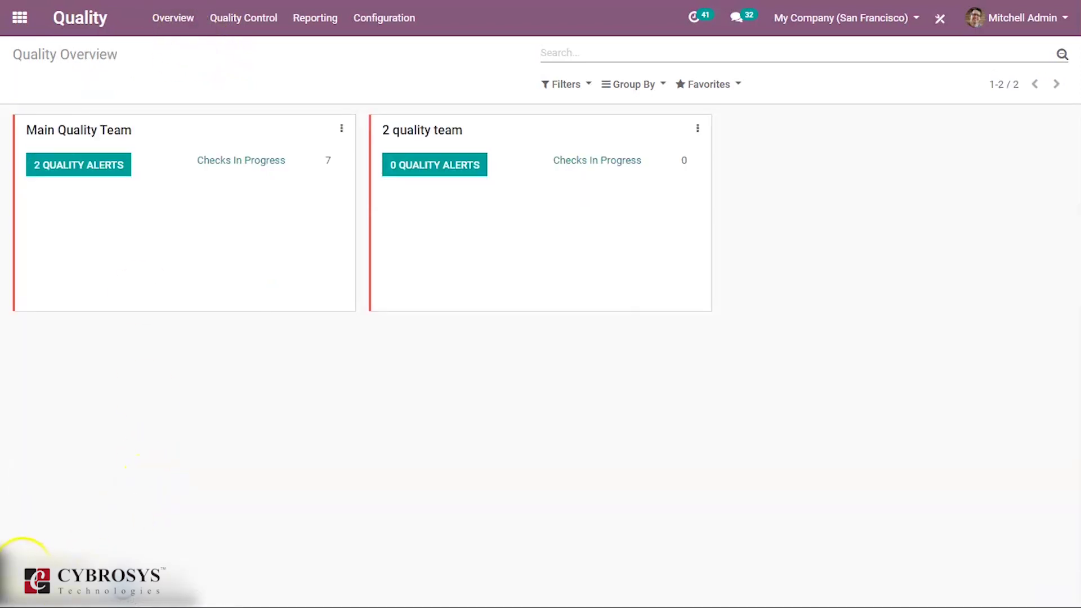
{"action": "left_click", "coordinate": [242, 22]}
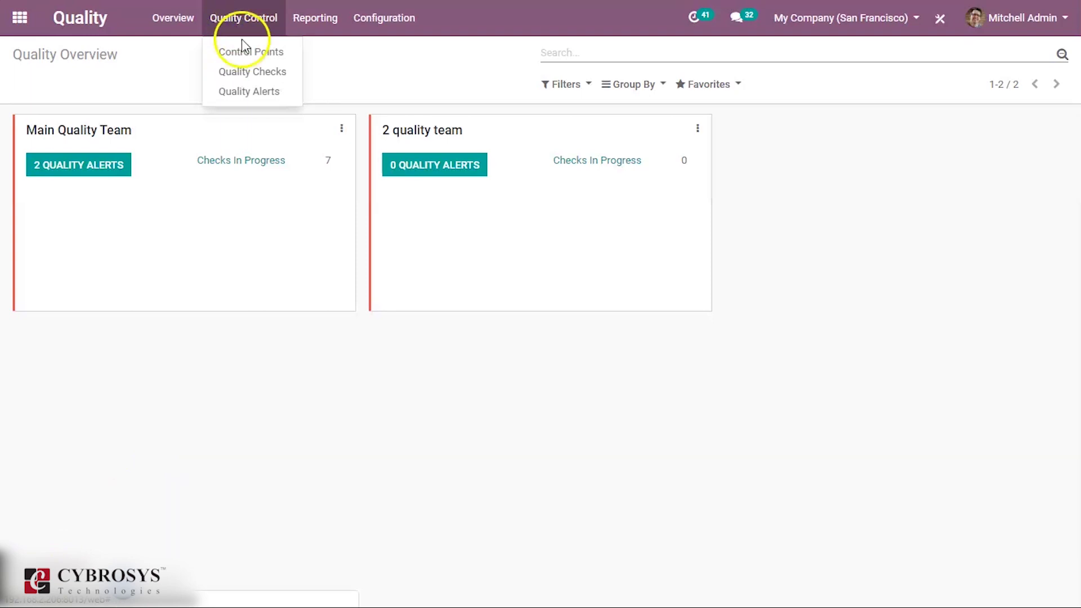
{"action": "left_click", "coordinate": [249, 92]}
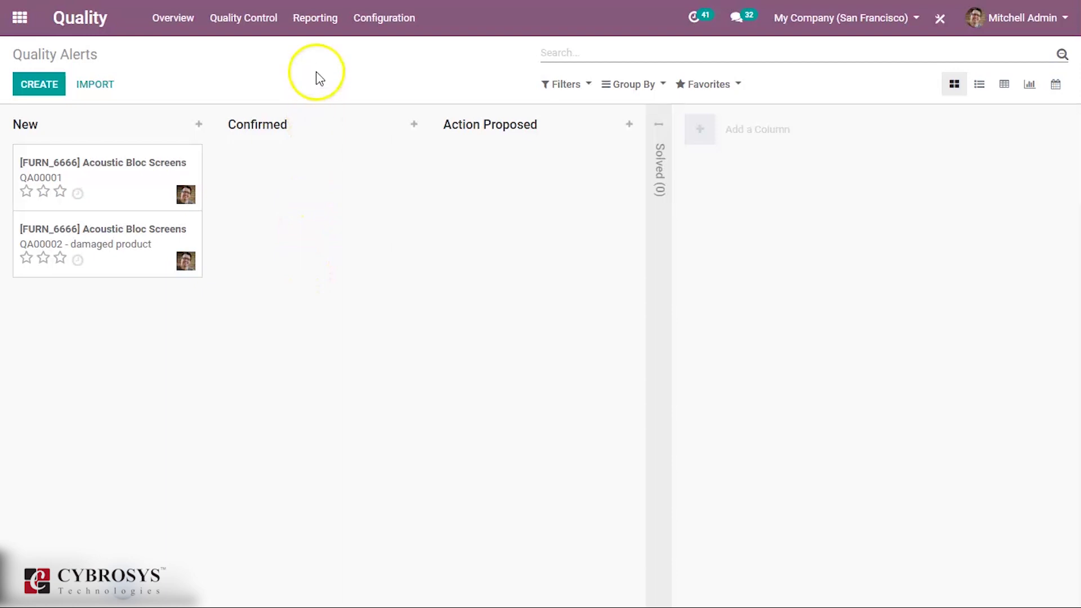
Step: View the Quality Checks and Quality Alerts reports, then go back to the Quality Overview
{"action": "left_click", "coordinate": [317, 19]}
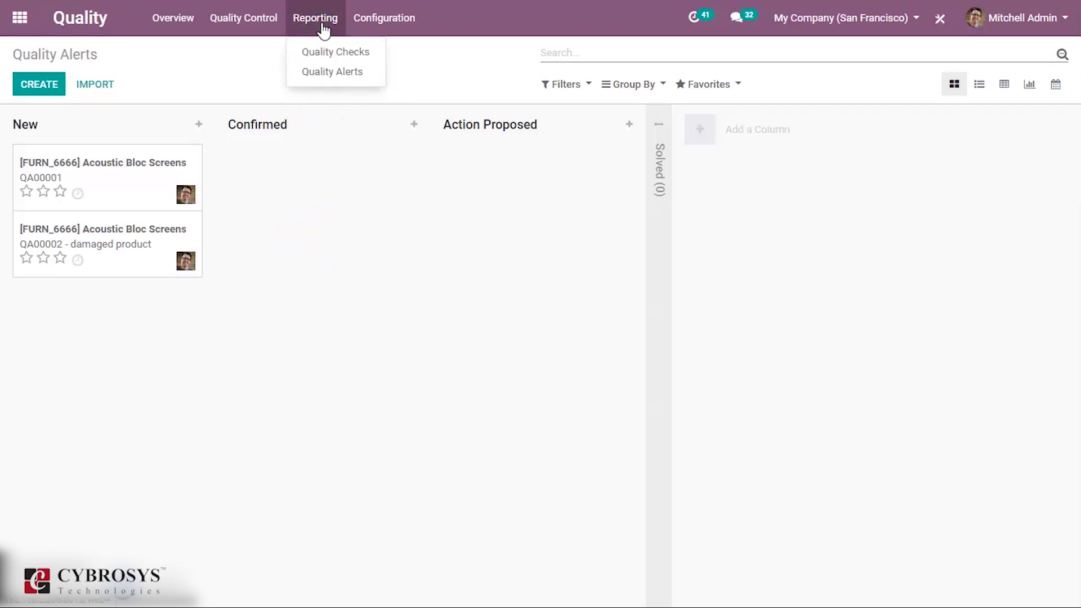
{"action": "left_click", "coordinate": [331, 51]}
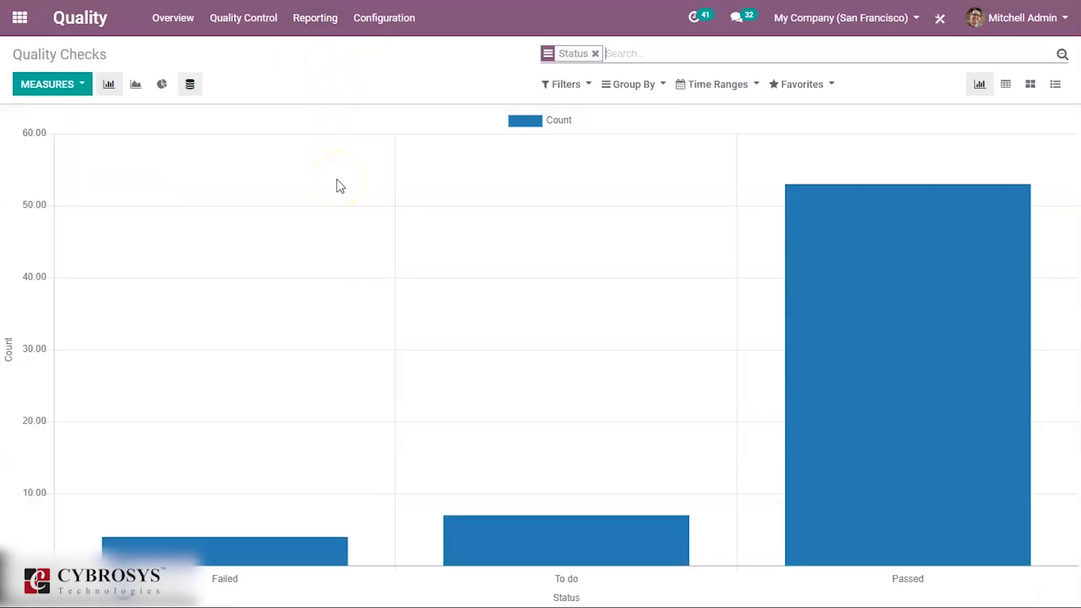
{"action": "left_click", "coordinate": [314, 23]}
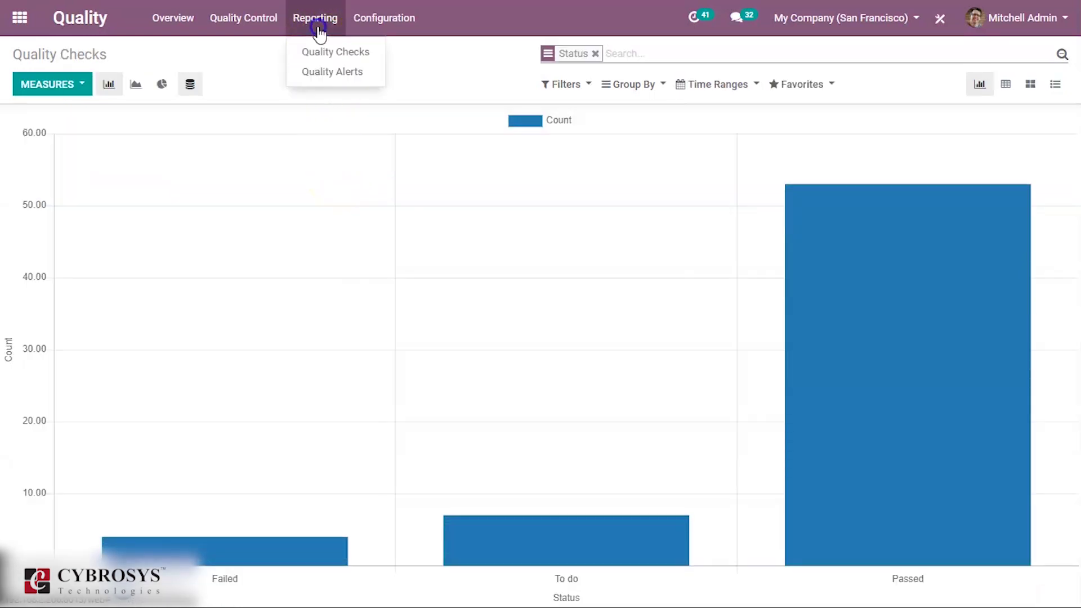
{"action": "left_click", "coordinate": [323, 59]}
{"action": "left_click", "coordinate": [325, 72]}
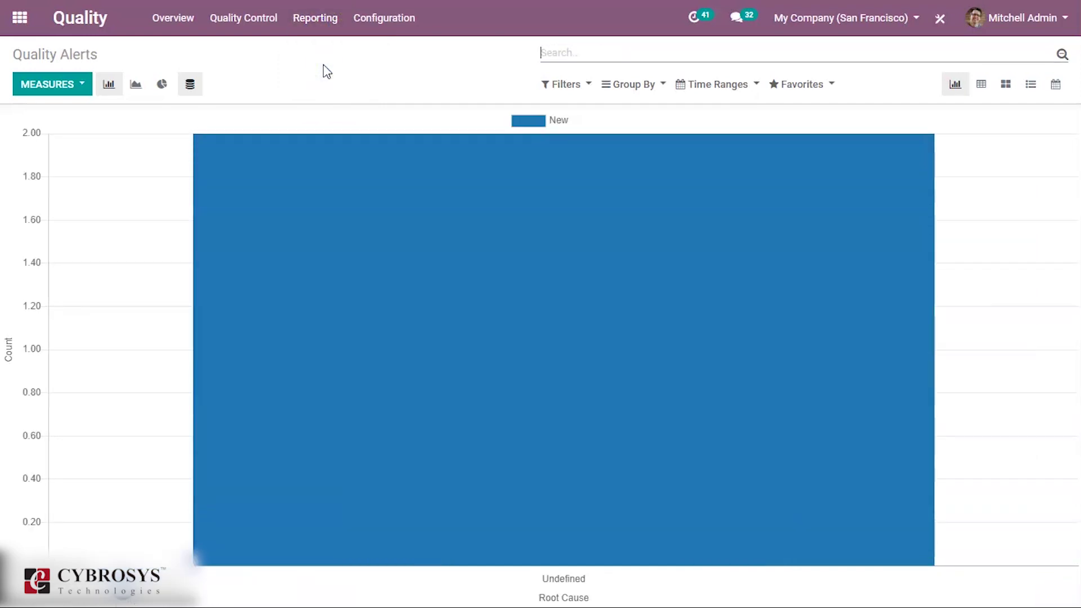
{"action": "left_click", "coordinate": [180, 26]}
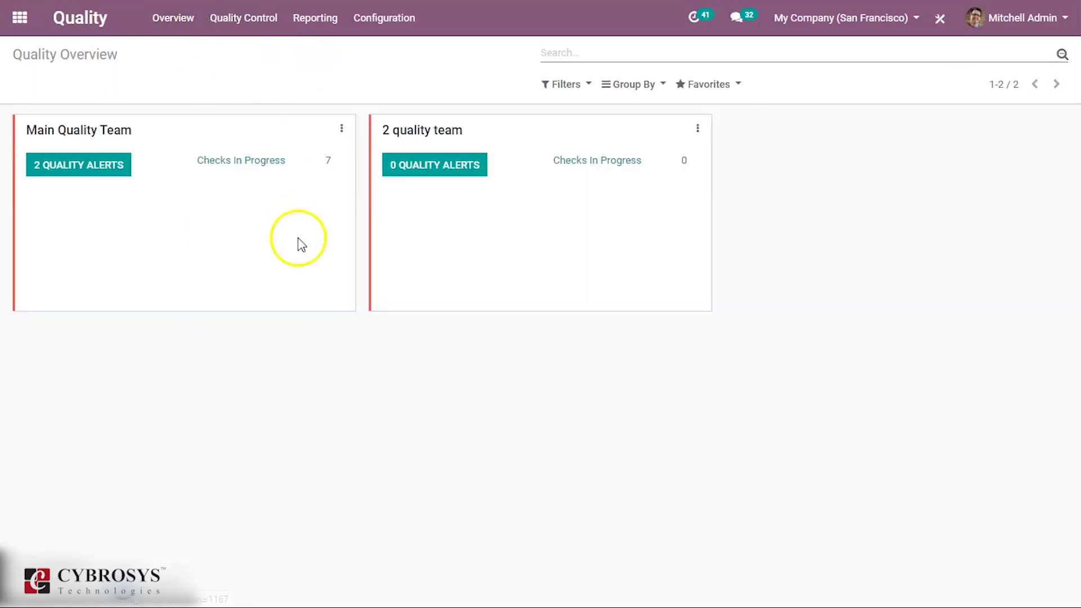